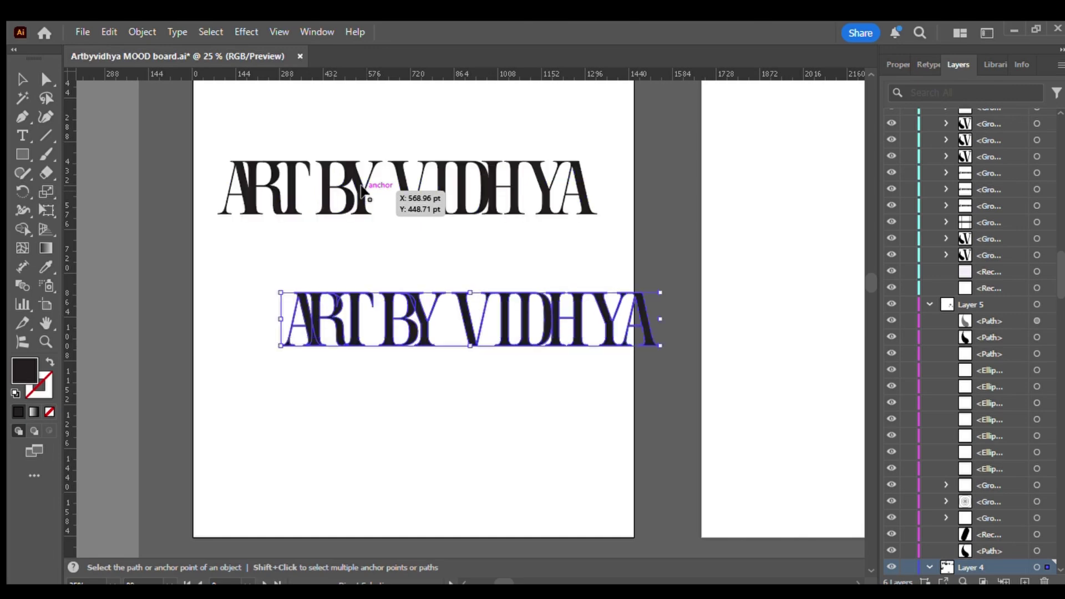
- Move the lower copy of the lettering down toward the artboard's left edge, and delete every letter except the V from the upper copy
key(v)
drag(402, 308, 311, 365)
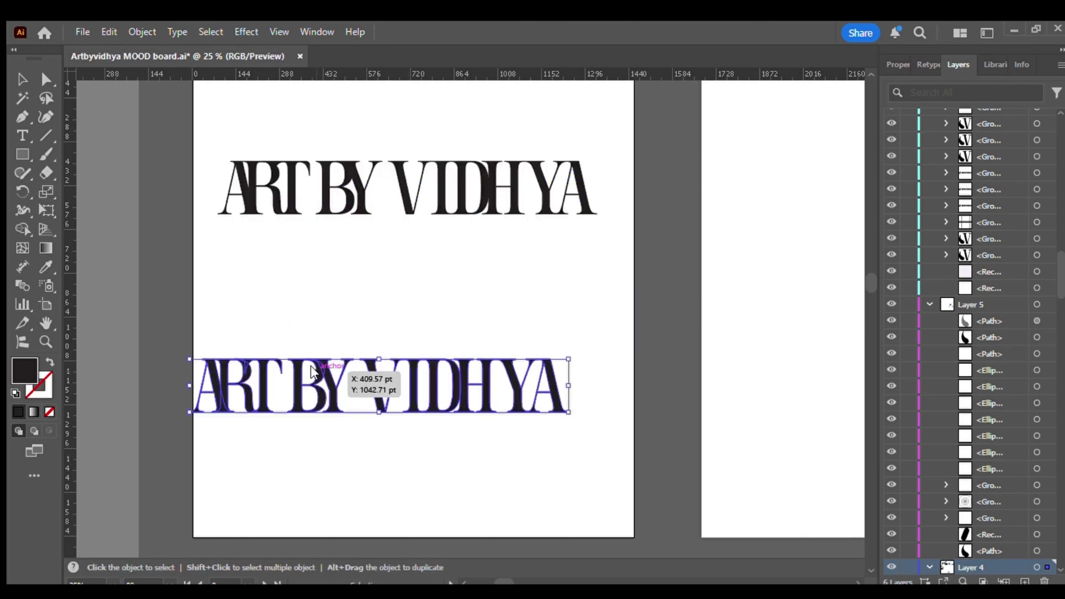
scroll(438, 271, up, 2)
click(438, 272)
key(Delete)
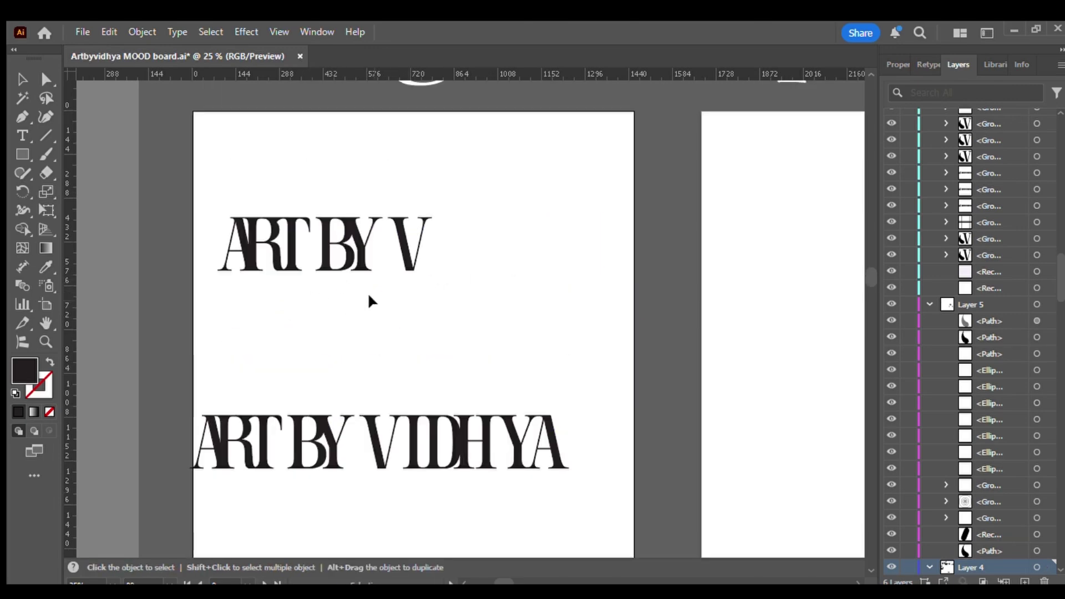
drag(369, 300, 187, 218)
key(Delete)
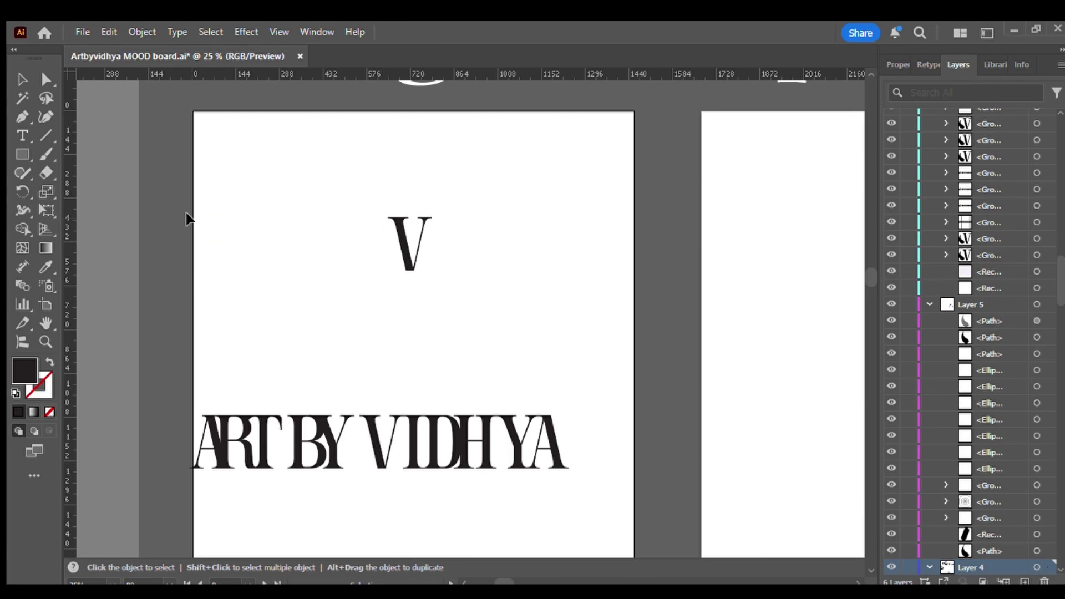
- Enlarge the remaining V proportionally to about 485 pt wide and shift it slightly down and left toward the artboard's centre
click(397, 224)
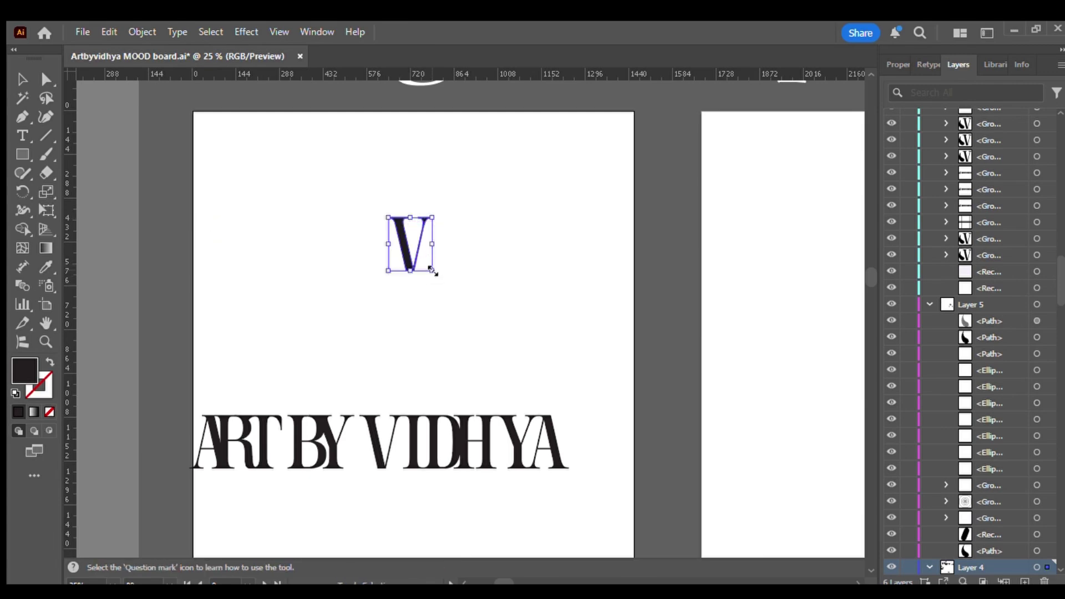
drag(432, 270, 557, 388)
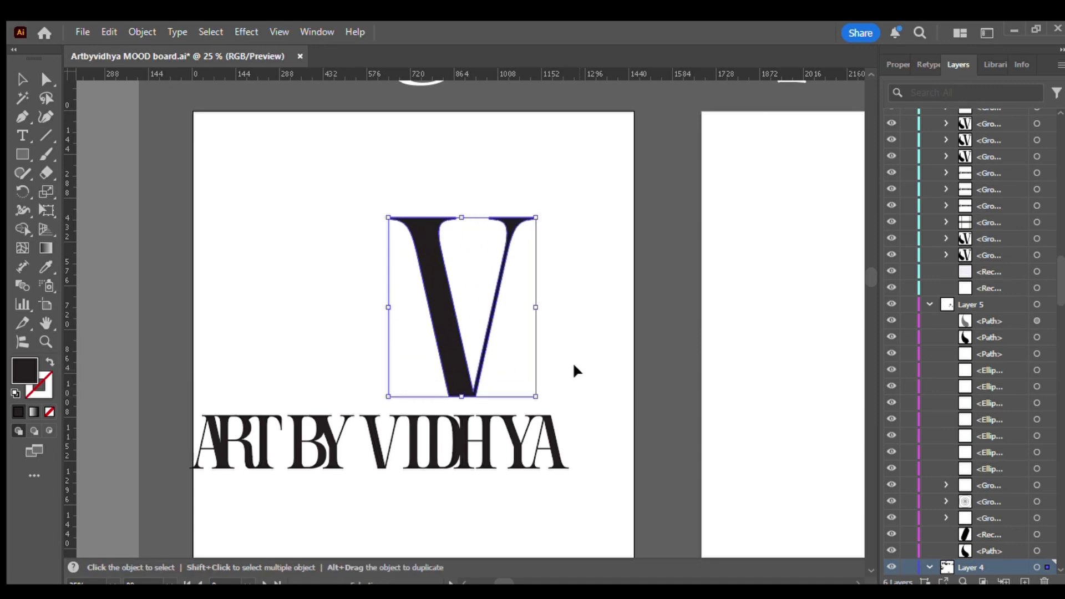
click(574, 370)
click(460, 360)
scroll(575, 334, down, 2)
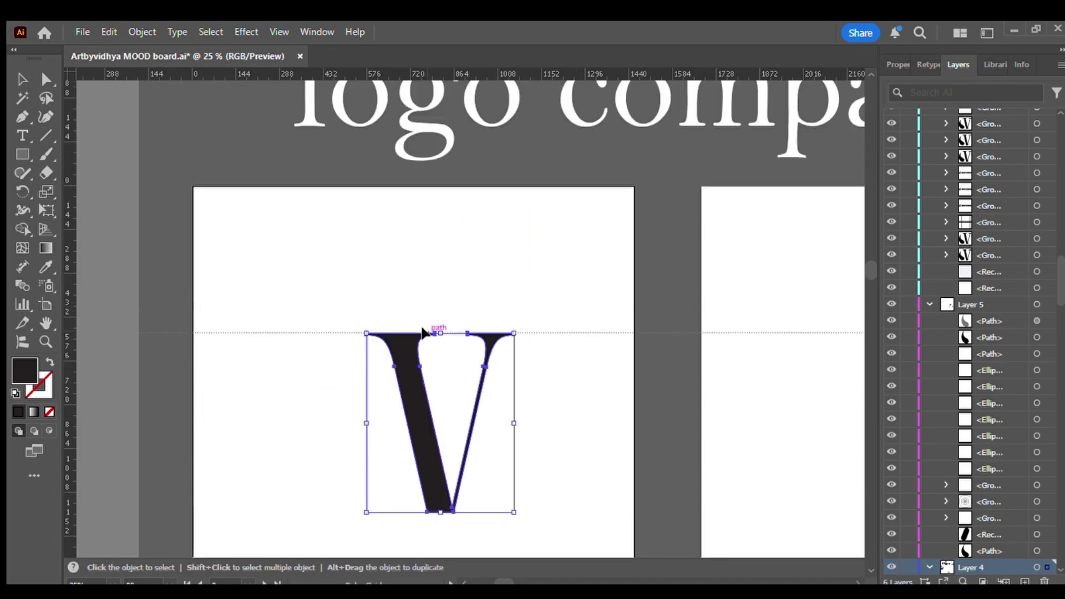
- Place horizontal guides along the V's top, base and middle, and space the three guides evenly
click(423, 332)
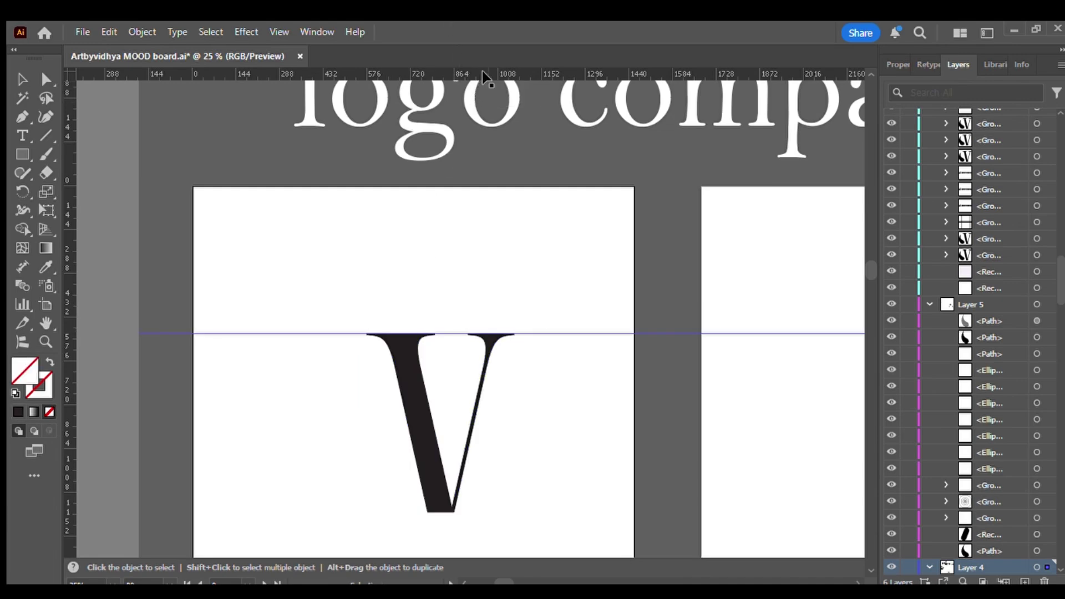
drag(482, 71, 449, 500)
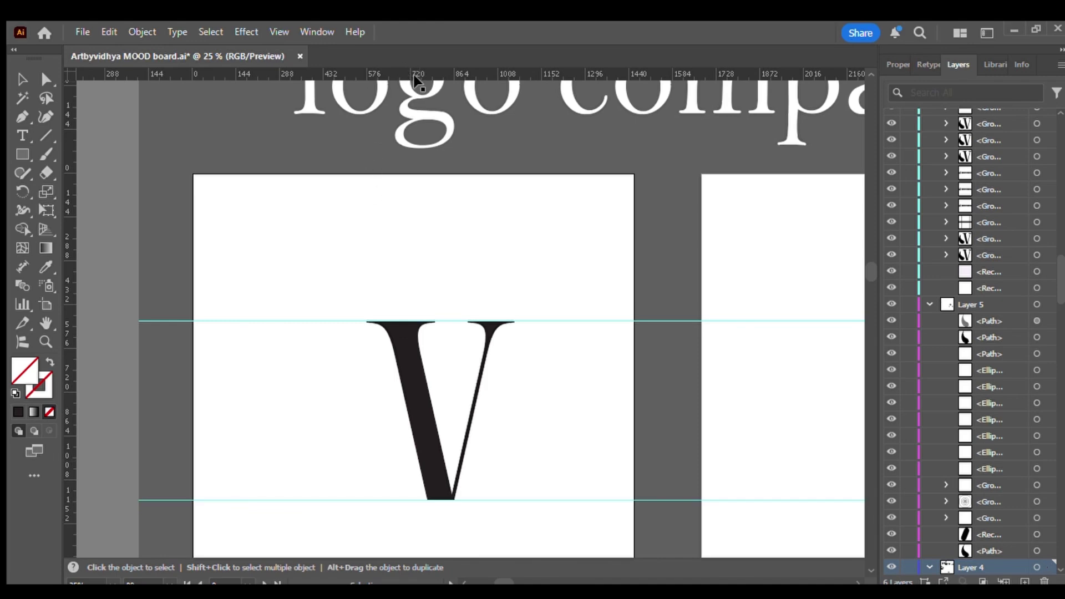
drag(417, 68, 396, 412)
drag(527, 264, 556, 546)
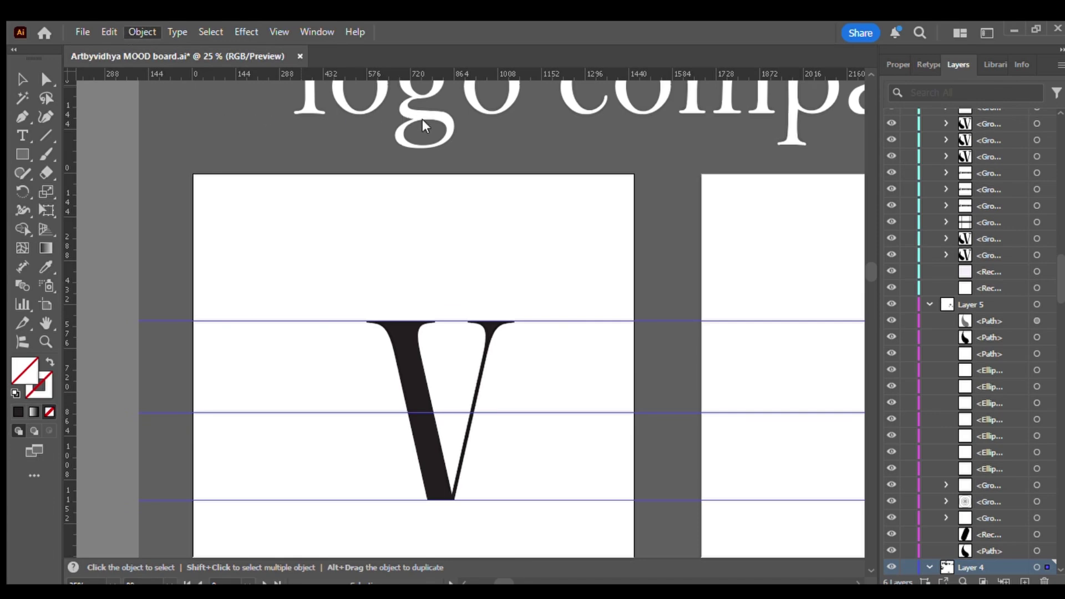
click(548, 361)
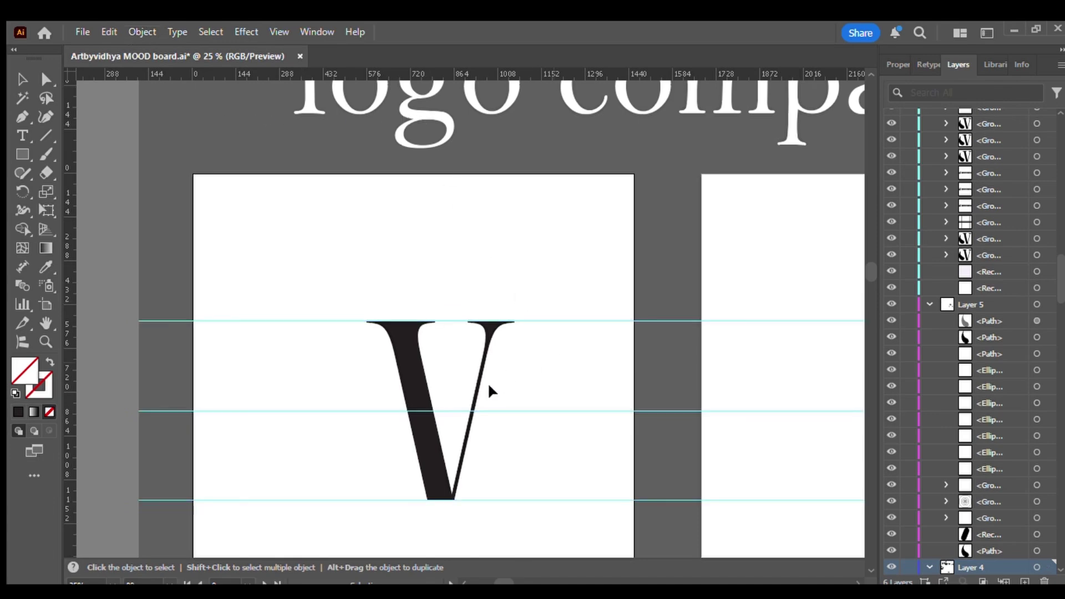
- Draw a circle about 145 pt in diameter to the left of the V, resting on the baseline guide
key(ctrl+=)
scroll(473, 409, down, 3)
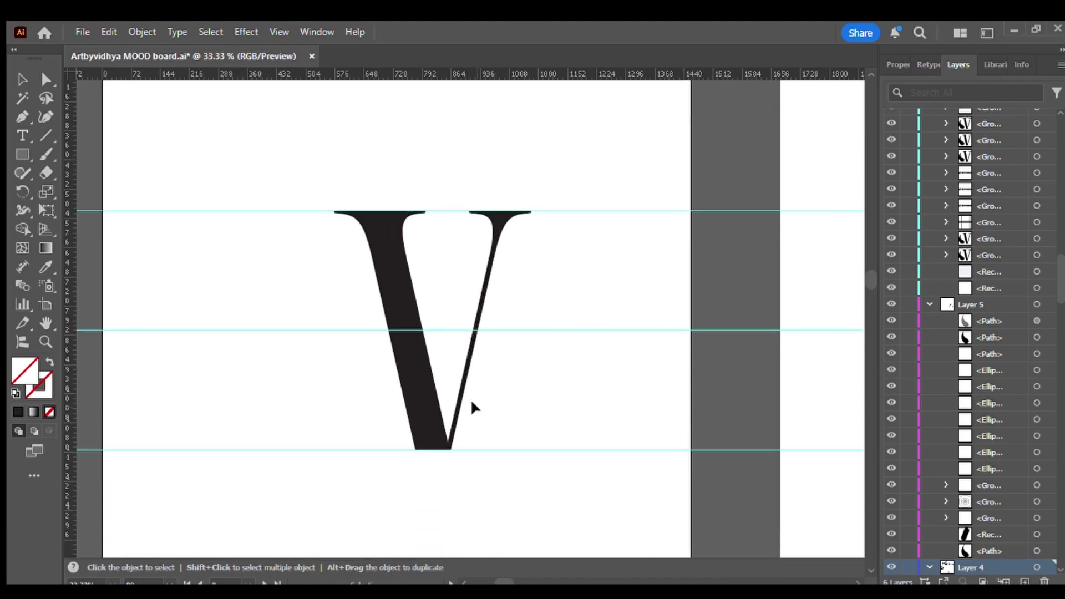
key(ctrl+=)
scroll(272, 375, left, 3)
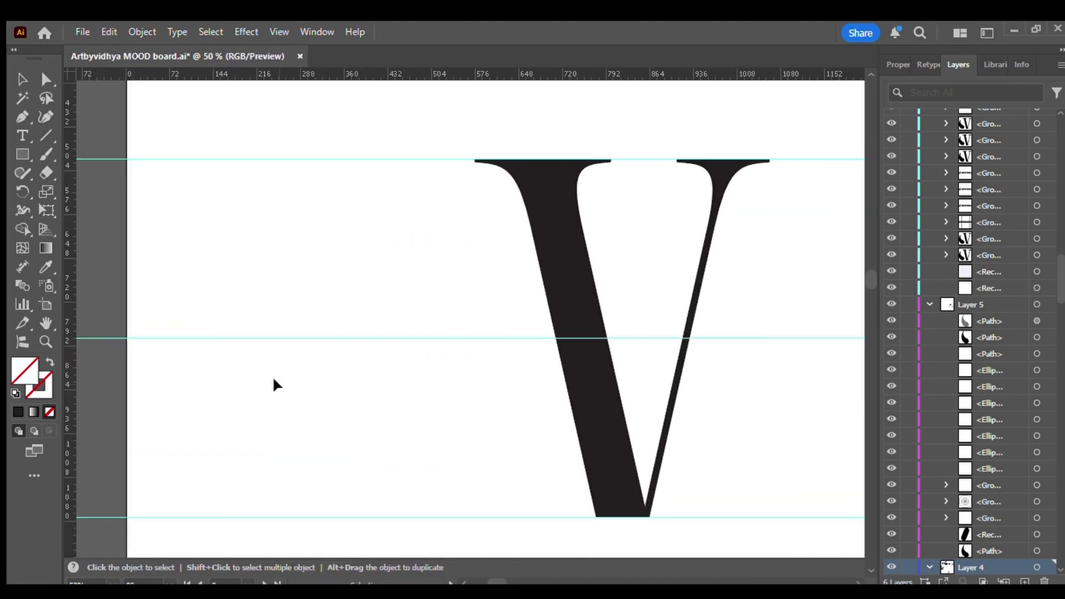
click(17, 150)
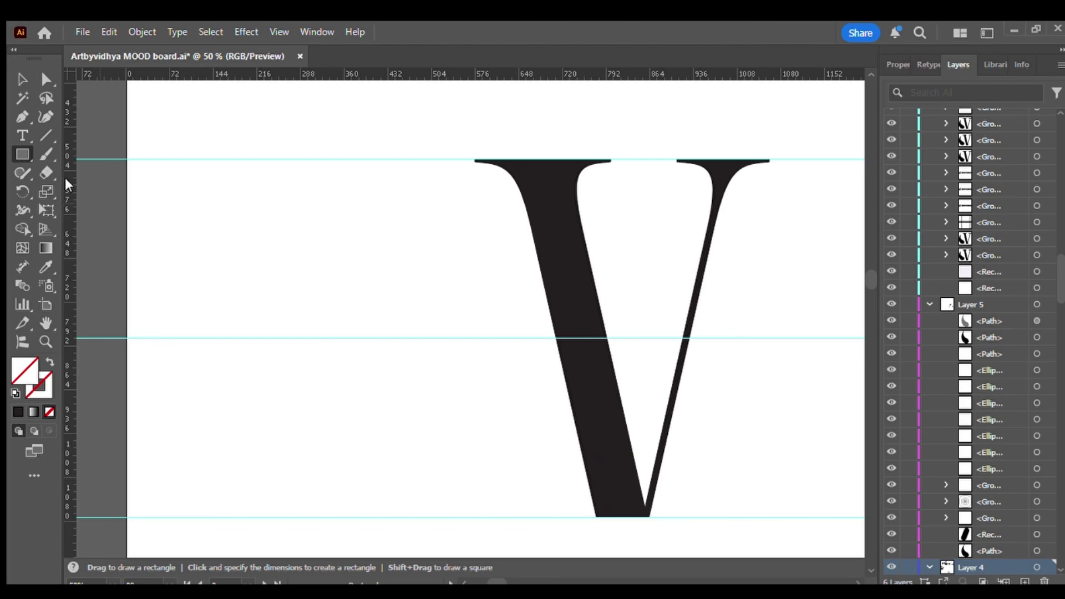
key(l)
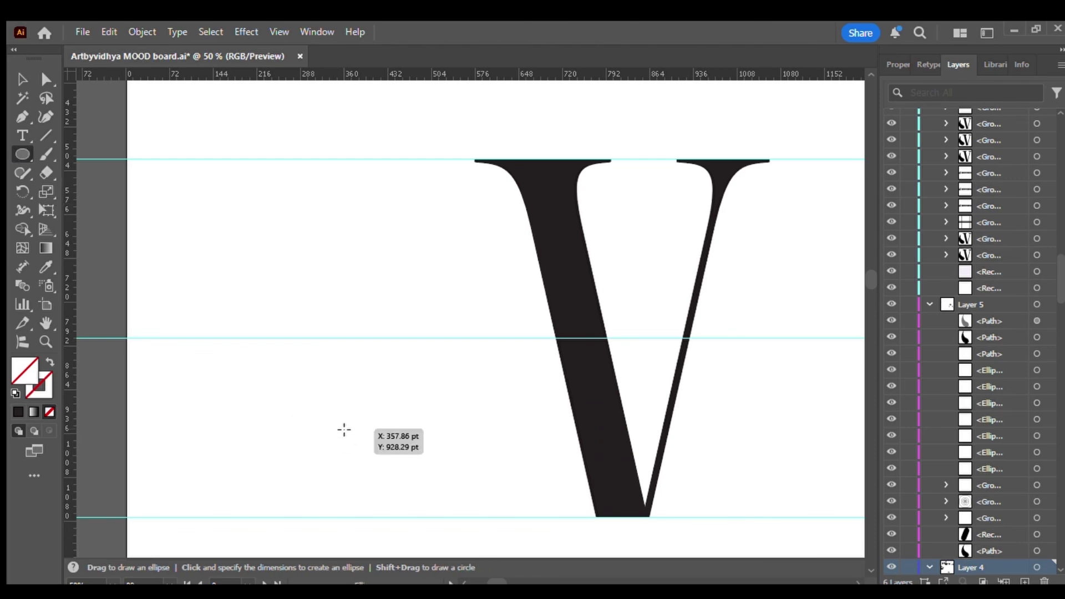
drag(343, 429, 430, 517)
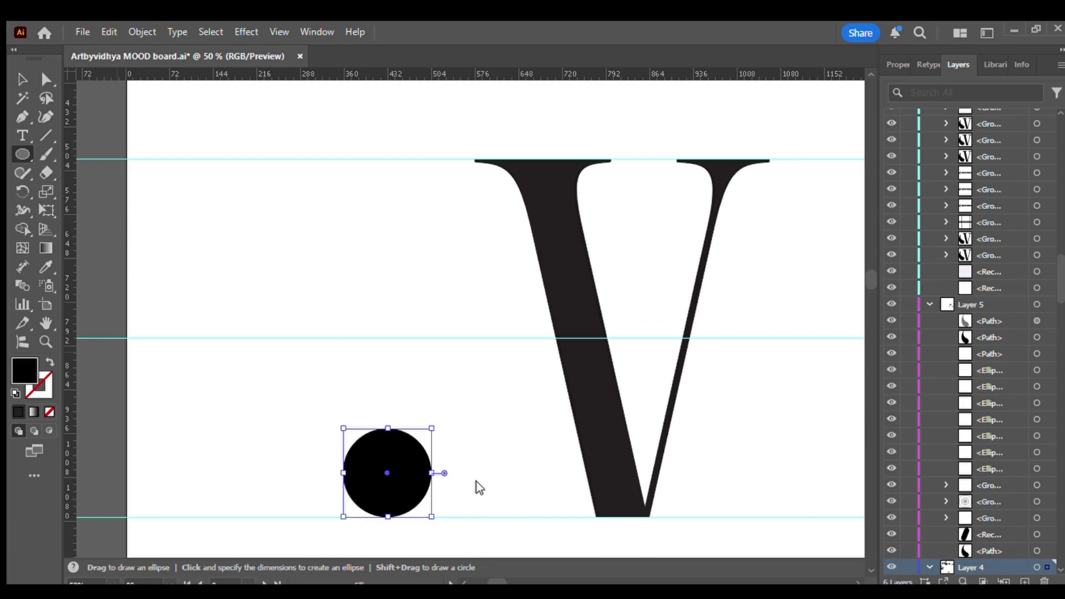
- Give the circle a black fill and enlarge it to about 190 pt in diameter, keeping it on the baseline guide
key(ctrl+z)
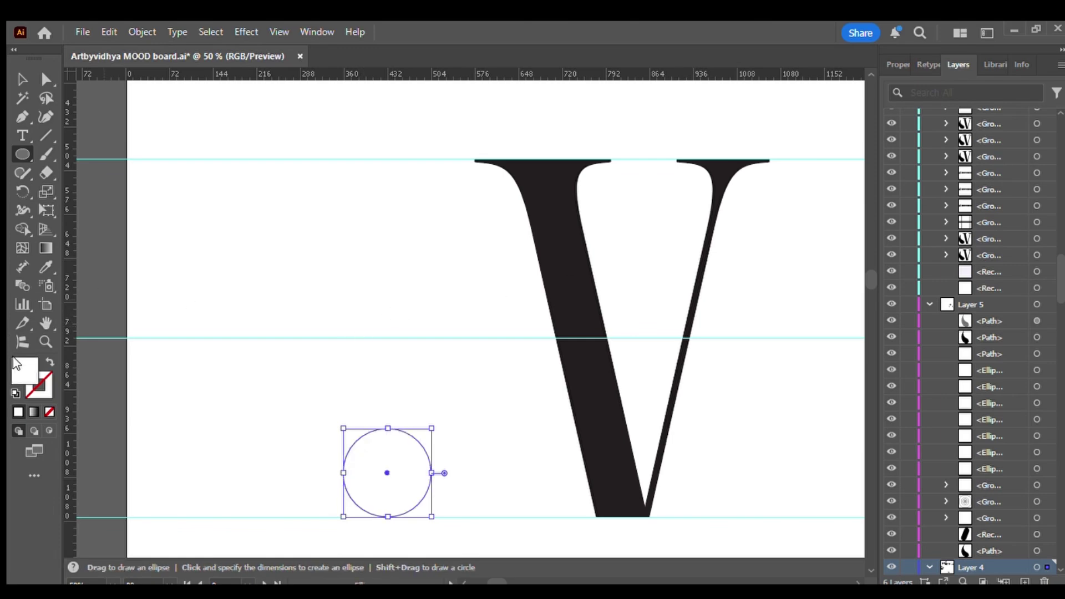
key(ctrl+h)
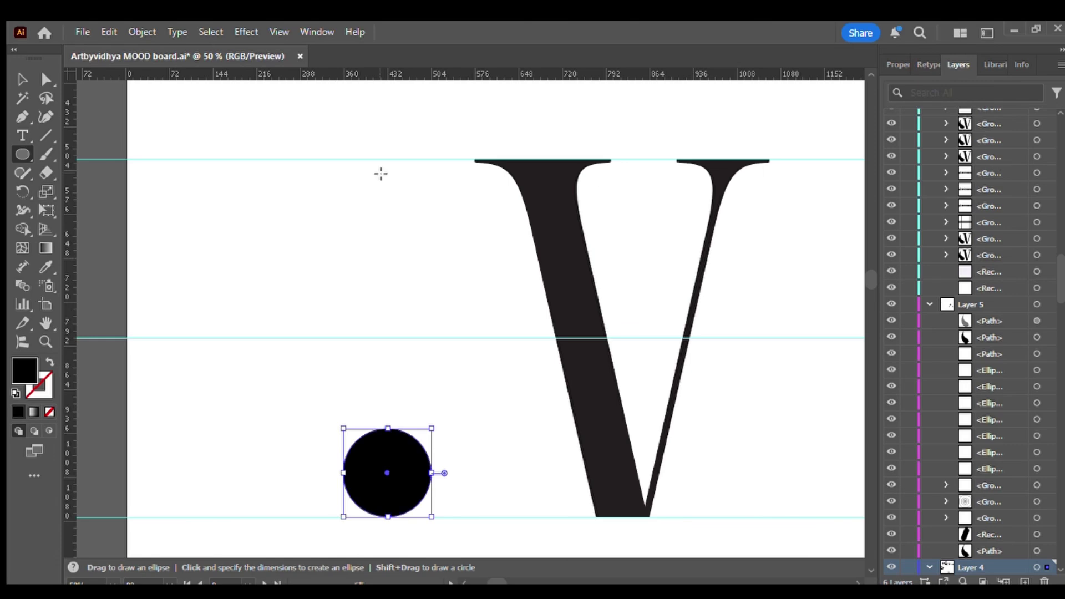
click(19, 78)
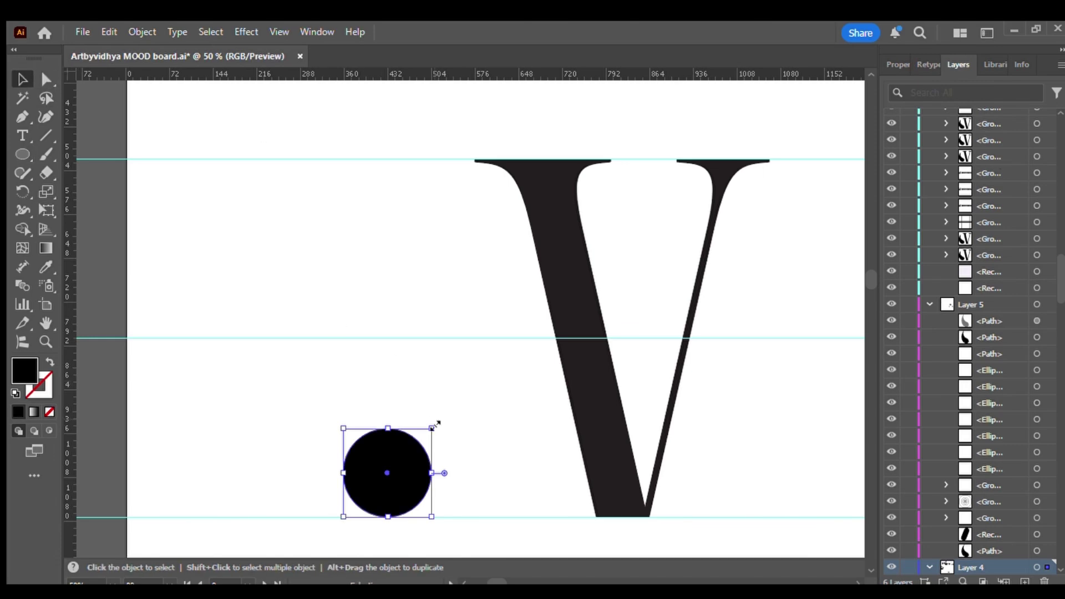
drag(434, 425, 492, 403)
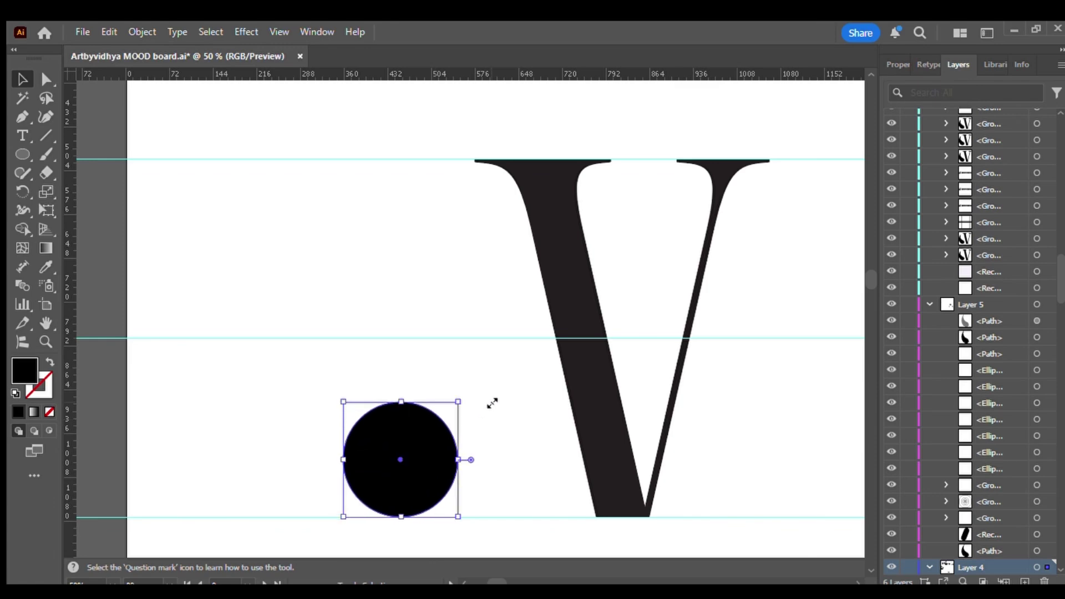
click(435, 357)
key(n)
scroll(355, 266, right, 3)
mouse_move(278, 159)
mouse_down()
mouse_move(251, 240)
mouse_move(269, 306)
mouse_move(324, 334)
mouse_move(354, 293)
mouse_move(299, 244)
mouse_move(274, 163)
mouse_up()
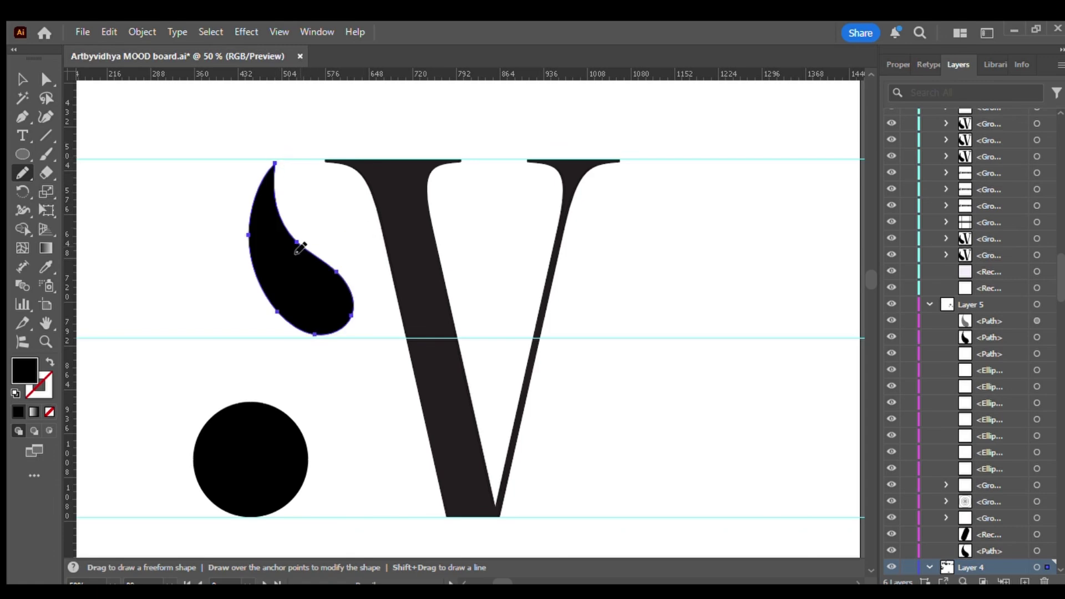
key(ctrl+z)
mouse_move(300, 161)
mouse_down()
mouse_move(249, 213)
mouse_move(226, 270)
mouse_move(226, 306)
mouse_move(256, 344)
mouse_move(290, 352)
mouse_move(316, 336)
mouse_move(311, 302)
mouse_move(268, 225)
mouse_move(276, 185)
mouse_move(301, 166)
mouse_move(259, 209)
mouse_move(253, 270)
mouse_move(268, 295)
mouse_move(300, 311)
mouse_move(324, 300)
mouse_move(324, 281)
mouse_move(279, 243)
mouse_move(284, 166)
mouse_up()
key(ctrl+z)
key(ctrl+minus)
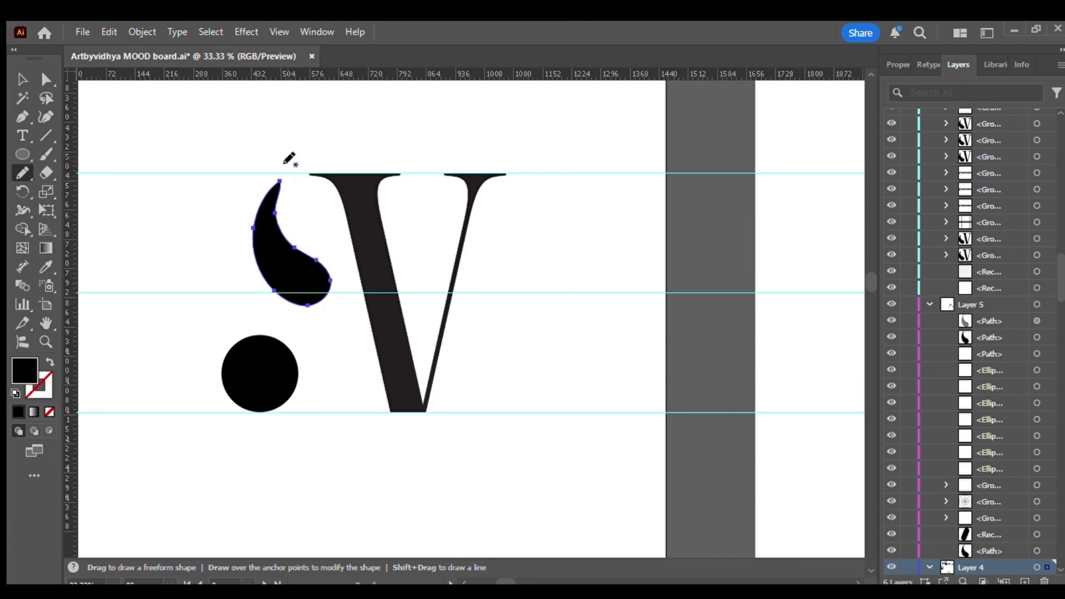
key(ctrl+z)
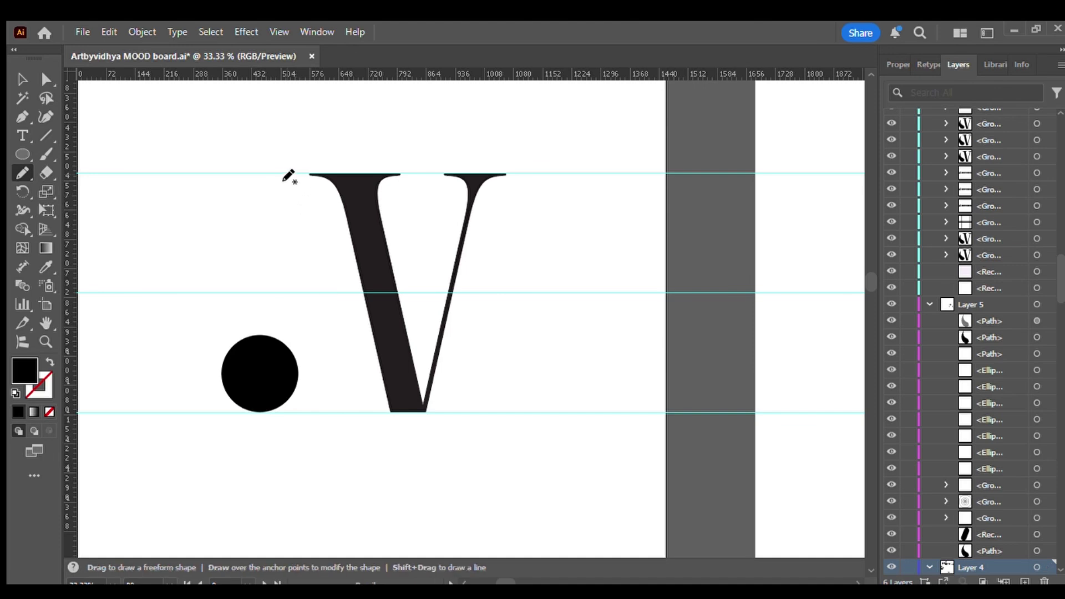
- Draw a curved comma shape above the circle with the Pencil tool, starting at the top guide, and nudge it slightly down and right
mouse_move(284, 181)
mouse_down()
mouse_move(248, 263)
mouse_move(265, 300)
mouse_move(308, 316)
mouse_move(336, 297)
mouse_move(332, 268)
mouse_move(271, 208)
mouse_move(283, 181)
mouse_move(261, 217)
mouse_move(254, 272)
mouse_move(279, 314)
mouse_move(315, 319)
mouse_move(334, 296)
mouse_move(278, 249)
mouse_move(265, 218)
mouse_move(285, 183)
mouse_move(250, 240)
mouse_move(264, 292)
mouse_move(319, 307)
mouse_move(333, 274)
mouse_move(271, 223)
mouse_move(286, 169)
mouse_up()
key(ctrl+z)
key(ctrl+z)
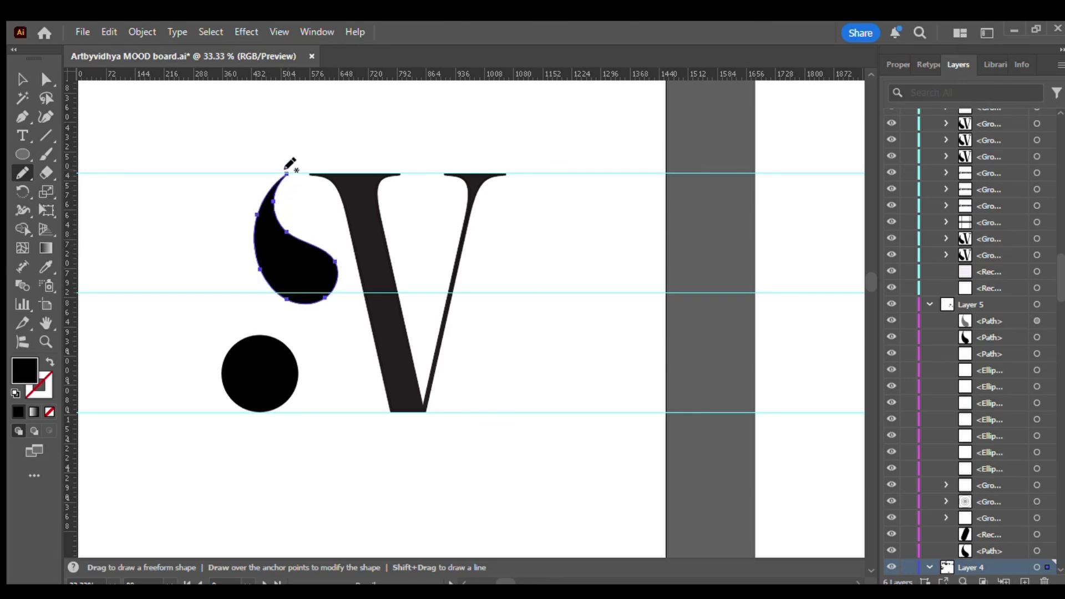
key(v)
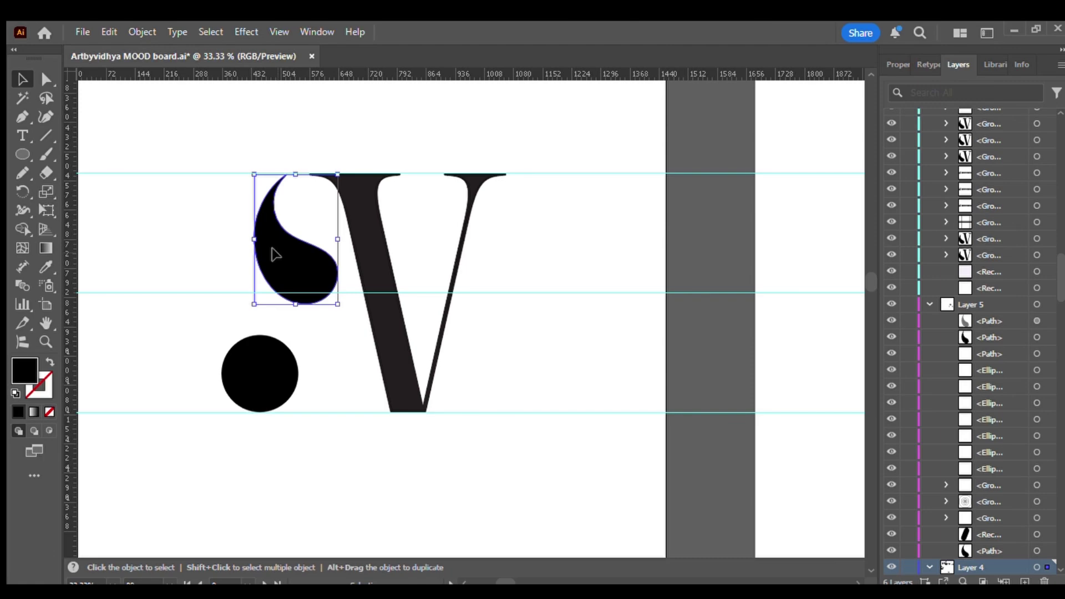
drag(272, 250, 280, 265)
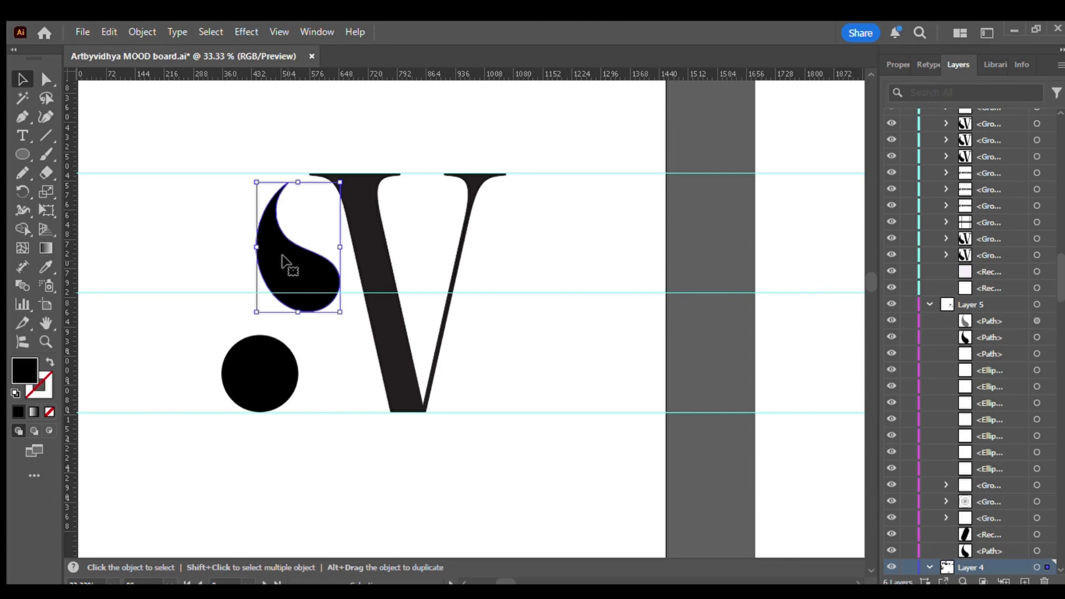
key(ctrl+plus)
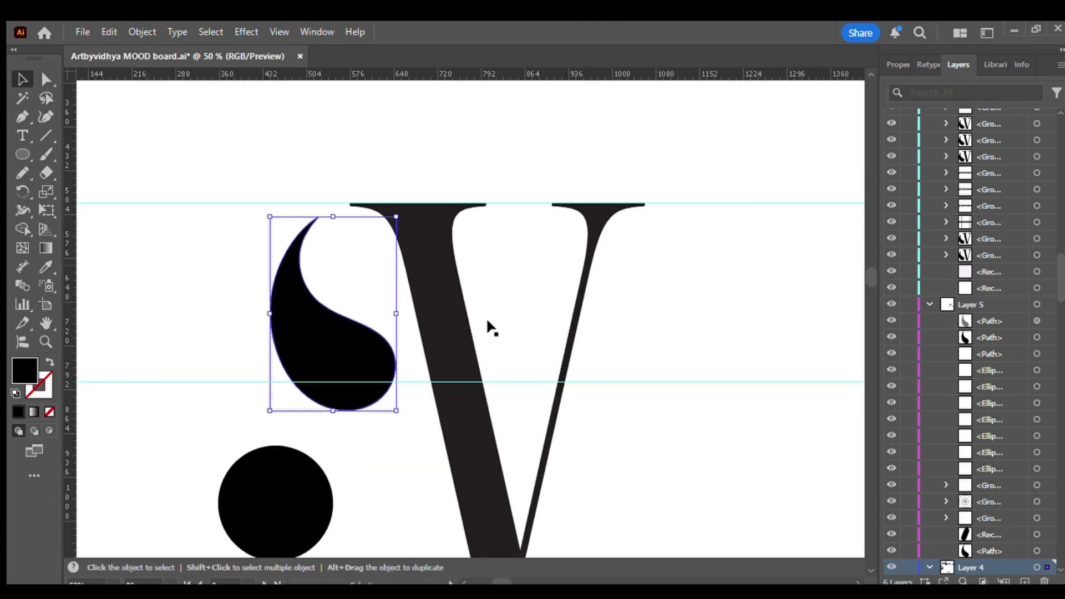
click(571, 349)
click(757, 333)
- Copy the V onto the neighbouring blank artboard, aligning its top and base with the guides
scroll(757, 332, right, 2)
scroll(757, 333, down, 2)
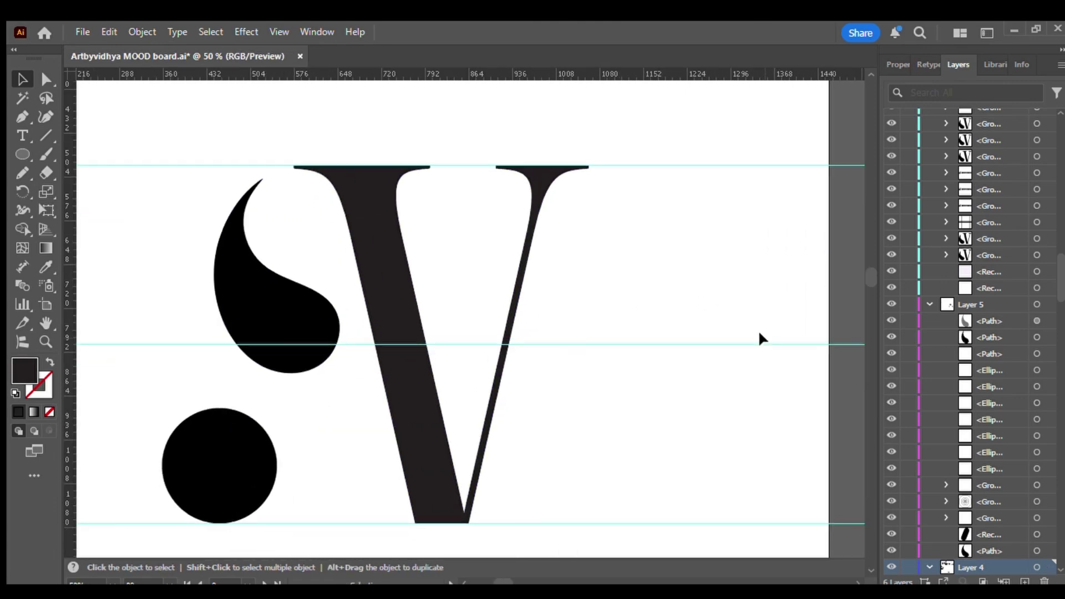
scroll(759, 333, down, 2)
scroll(760, 334, up, 2)
key(ctrl+minus)
key(ctrl+minus)
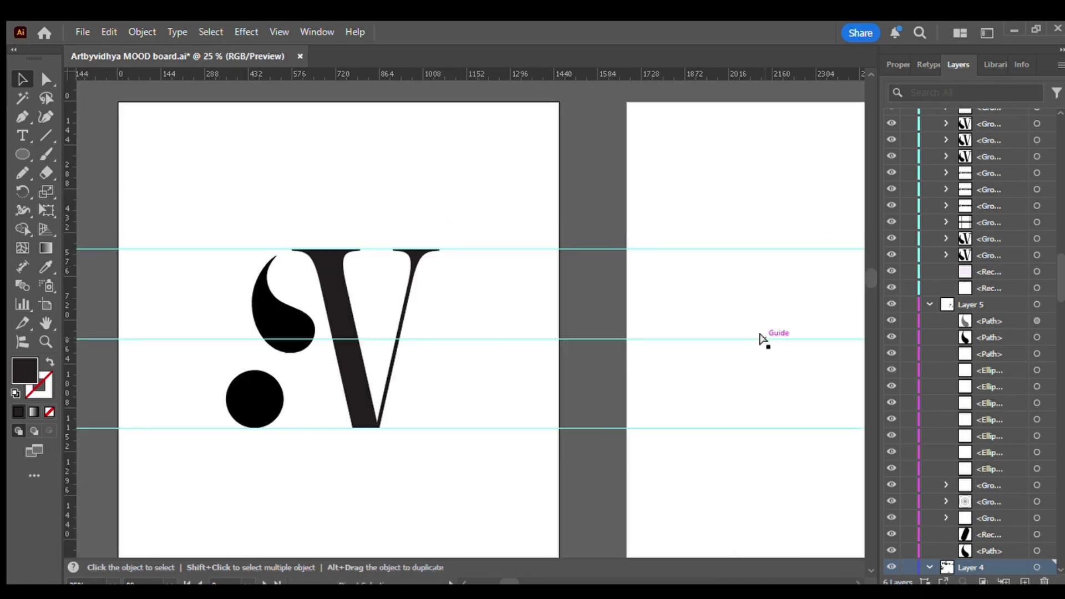
scroll(764, 339, right, 1)
click(307, 321)
key(ctrl+c)
key(ctrl+v)
key(v)
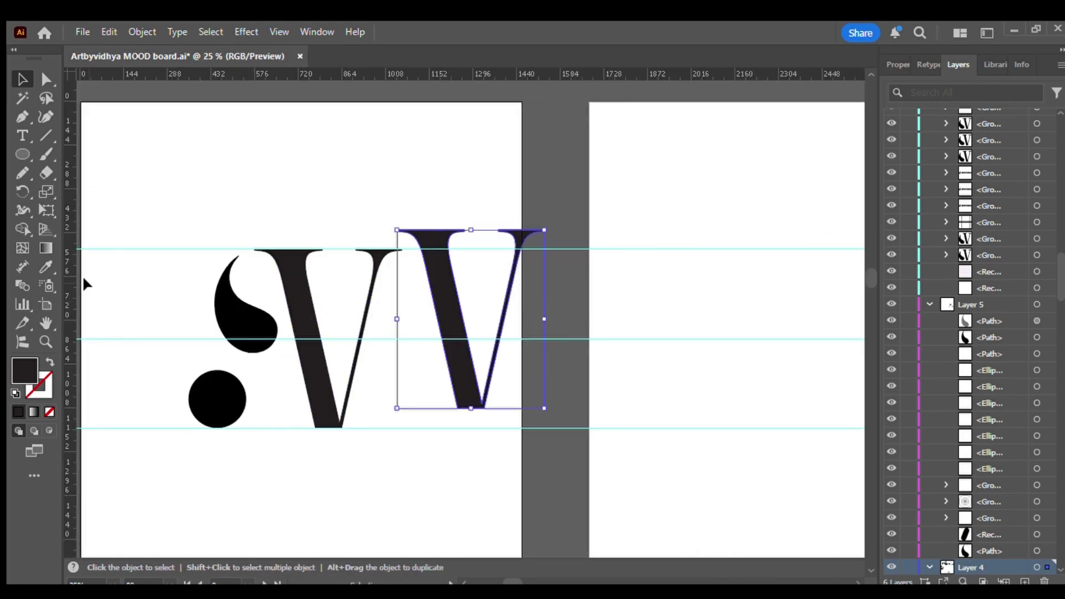
scroll(82, 275, right, 5)
drag(247, 309, 640, 316)
scroll(640, 316, right, 4)
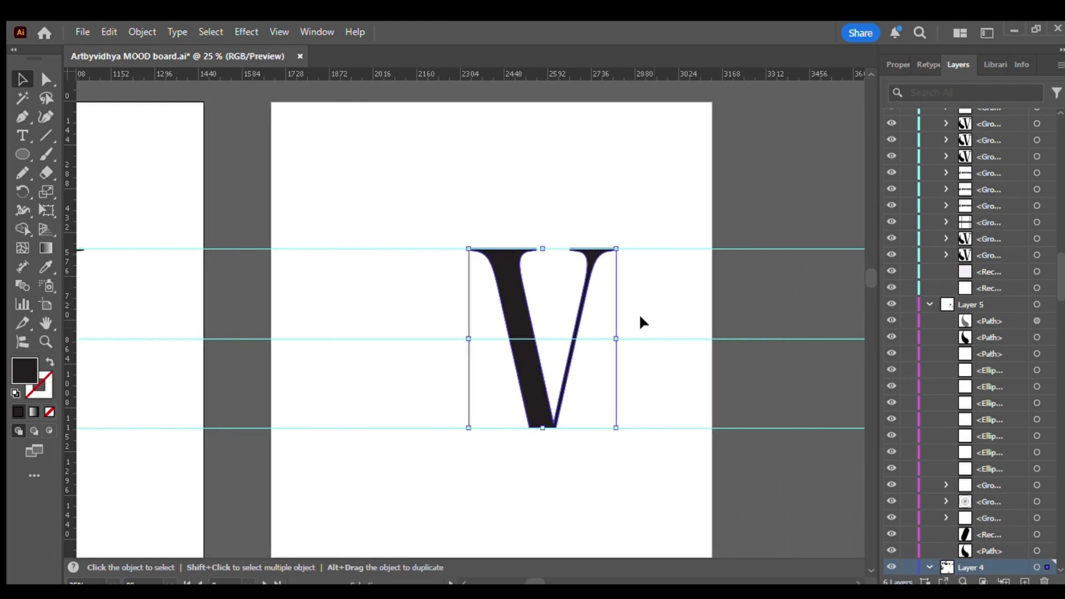
click(639, 314)
scroll(571, 321, right, 3)
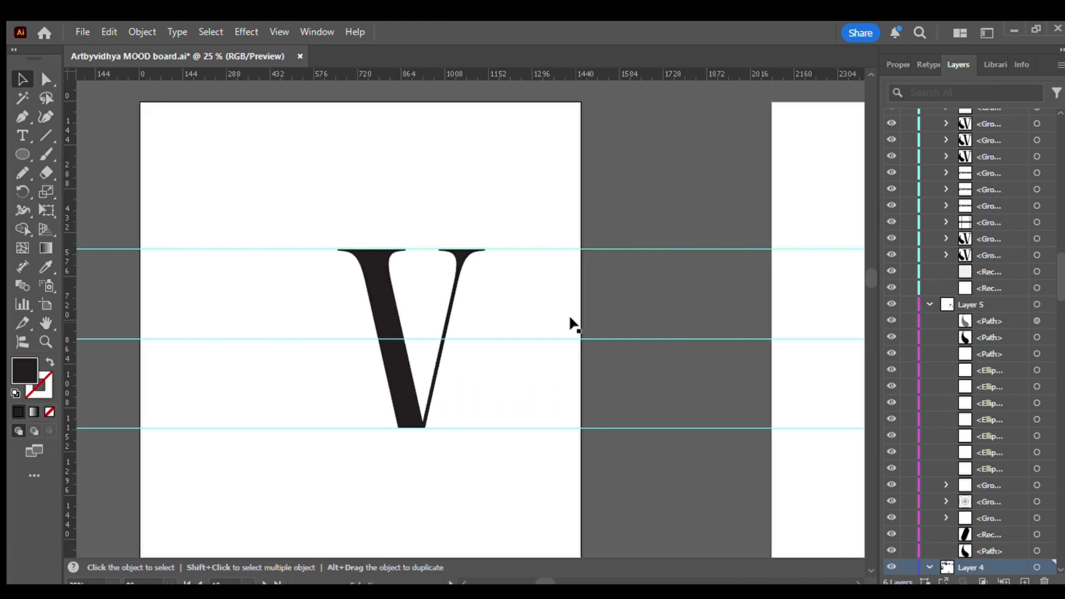
- Draw a circle about 570 pt in diameter to the left of the copied V
key(ctrl+equal)
scroll(568, 314, left, 4)
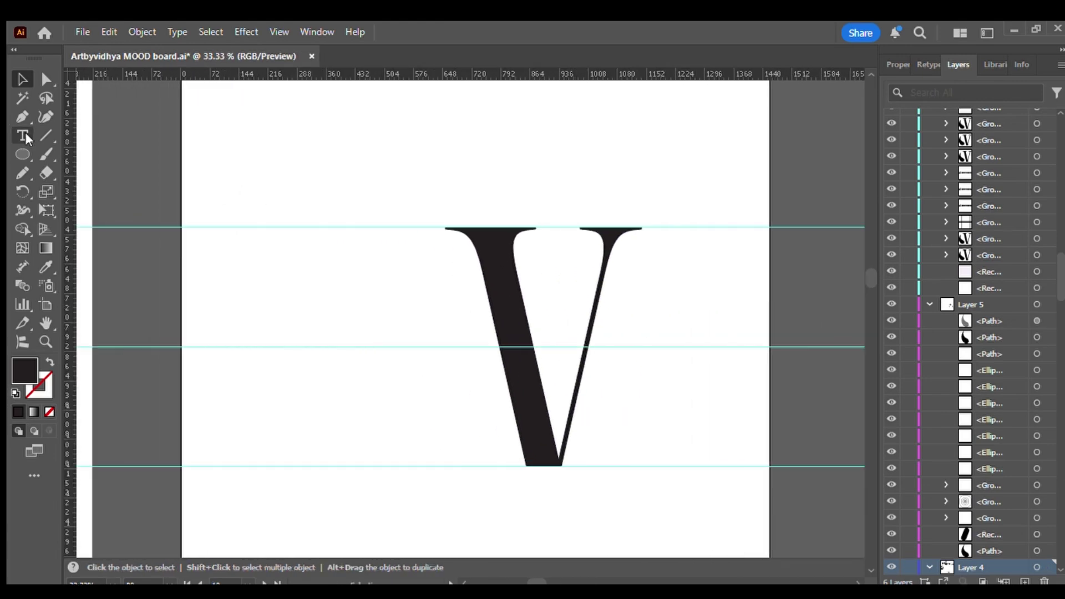
click(22, 154)
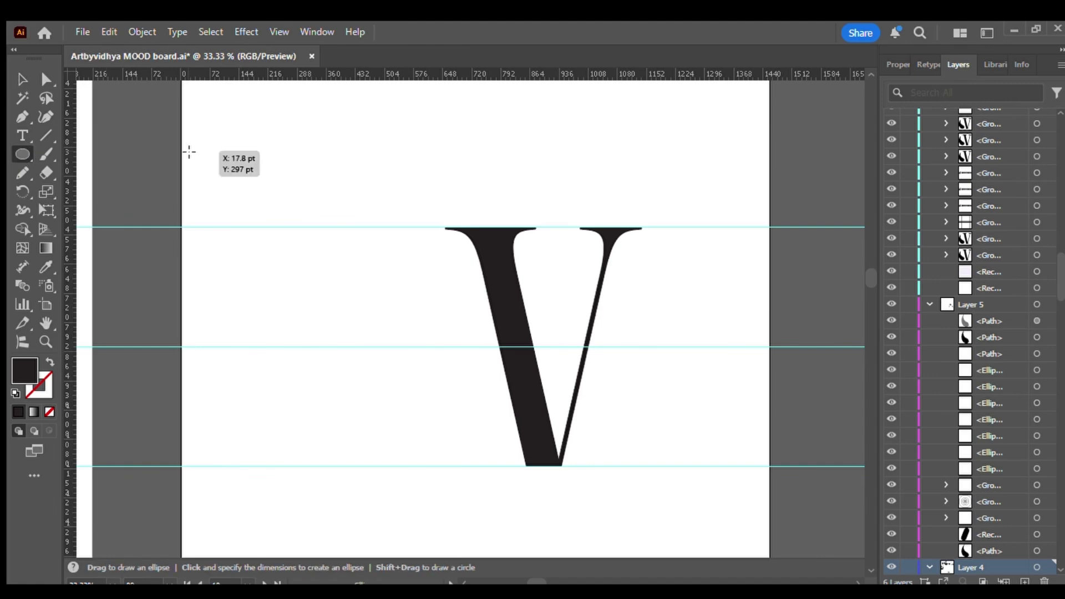
drag(188, 151, 419, 382)
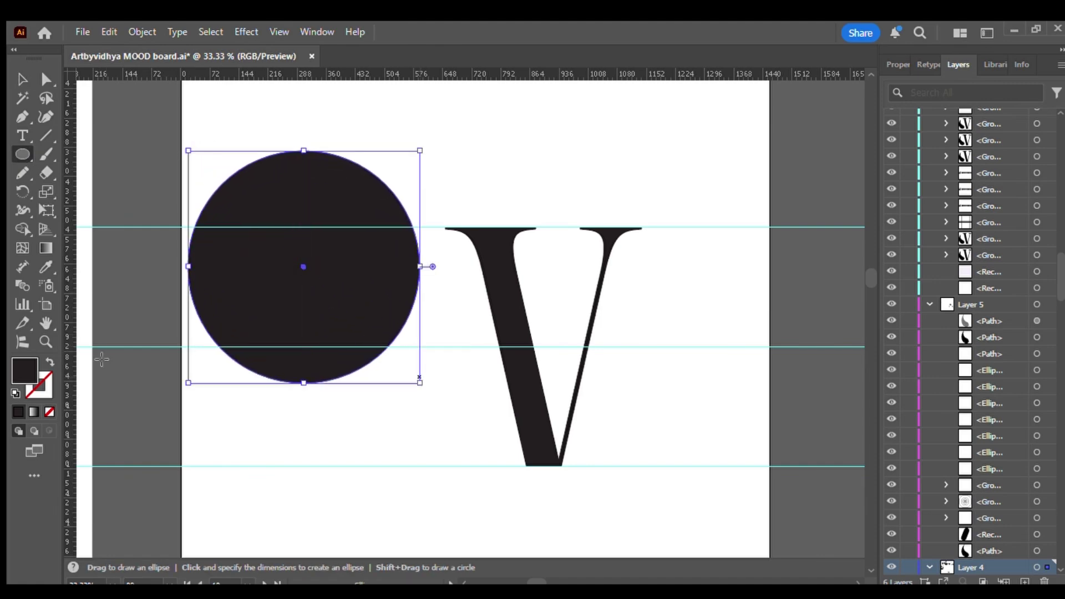
- Give the large circle no fill and a black outline, and draw a concentric circle about 354 pt in diameter inside it
key(v)
click(42, 391)
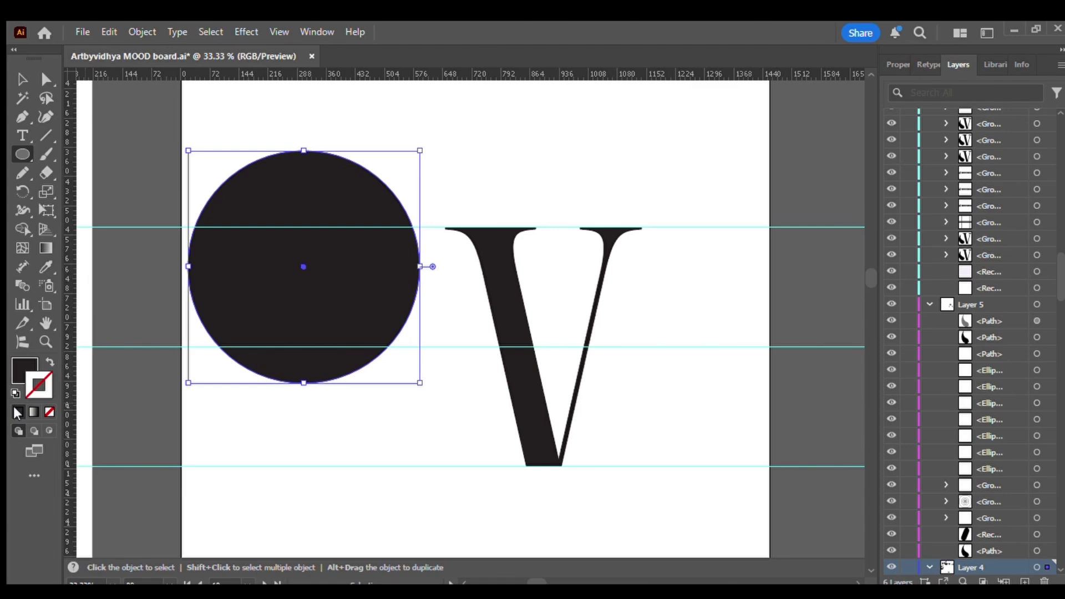
click(17, 412)
click(49, 412)
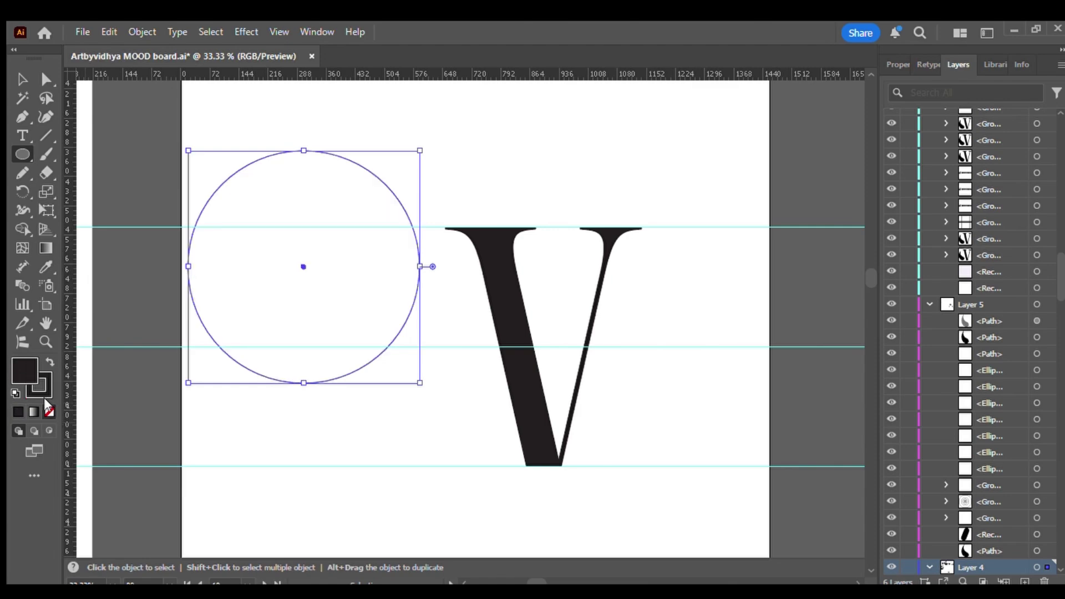
key(l)
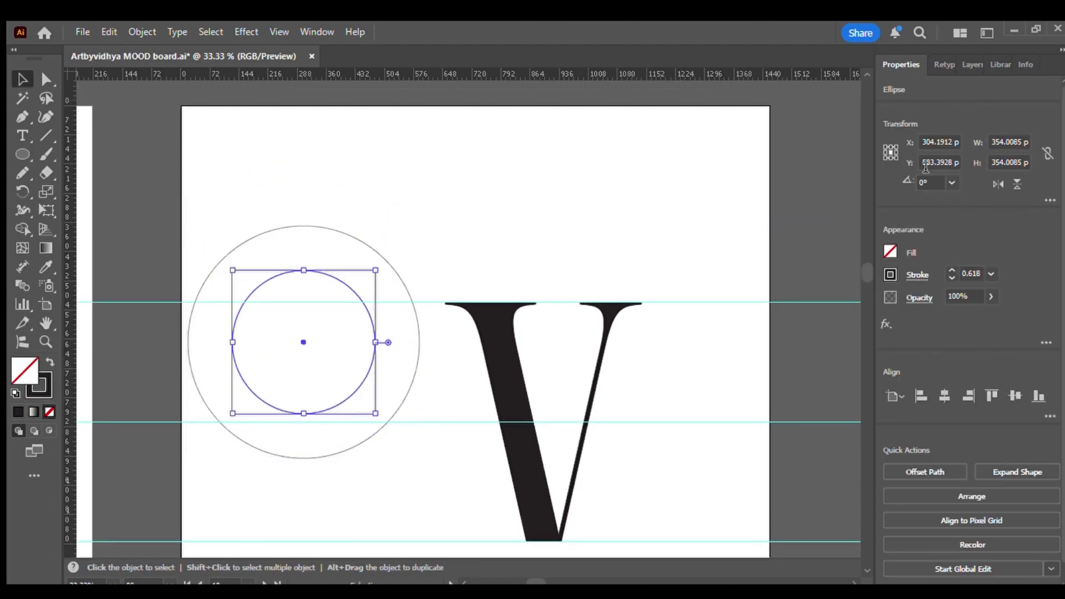
click(422, 264)
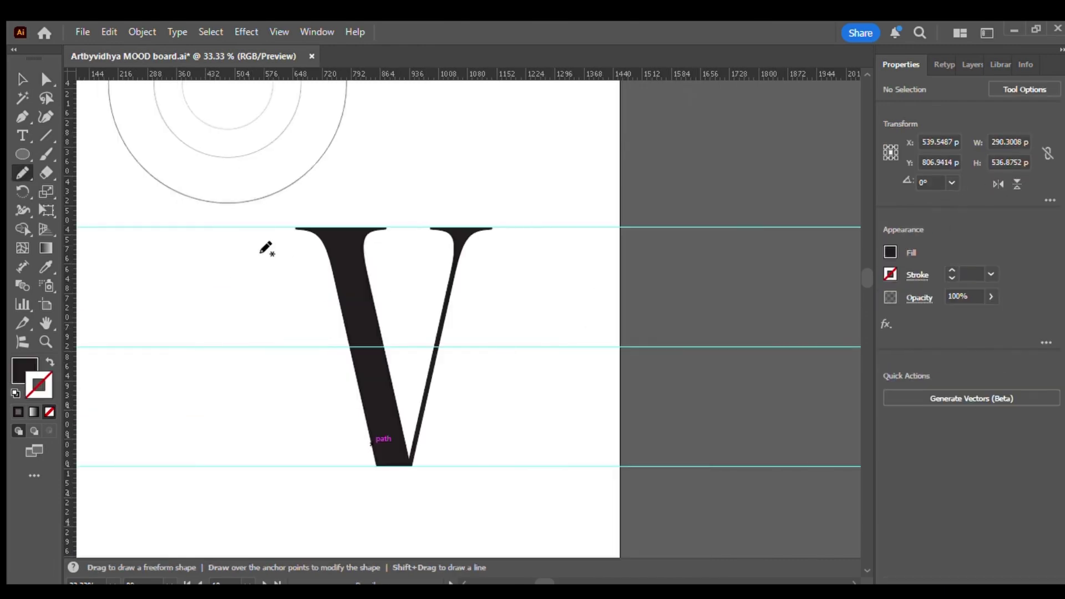
- Draw a curved comma shape about 327 by 532 pt beside the V with the Pencil tool, resting on the baseline guide
mouse_move(265, 248)
mouse_down()
mouse_move(215, 310)
mouse_move(213, 441)
mouse_move(290, 473)
mouse_move(307, 398)
mouse_move(239, 299)
mouse_move(261, 251)
mouse_move(201, 342)
mouse_move(227, 447)
mouse_move(303, 463)
mouse_move(252, 274)
mouse_move(259, 253)
mouse_move(203, 310)
mouse_move(203, 450)
mouse_move(283, 471)
mouse_move(294, 373)
mouse_move(237, 309)
mouse_move(256, 250)
mouse_move(206, 422)
mouse_move(333, 427)
mouse_move(238, 299)
mouse_move(252, 251)
mouse_up()
key(ctrl+z)
key(ctrl+z)
key(ctrl+z)
- Remove the thin tail protruding from the comma's tip with the Shape Builder tool
key(shift+m)
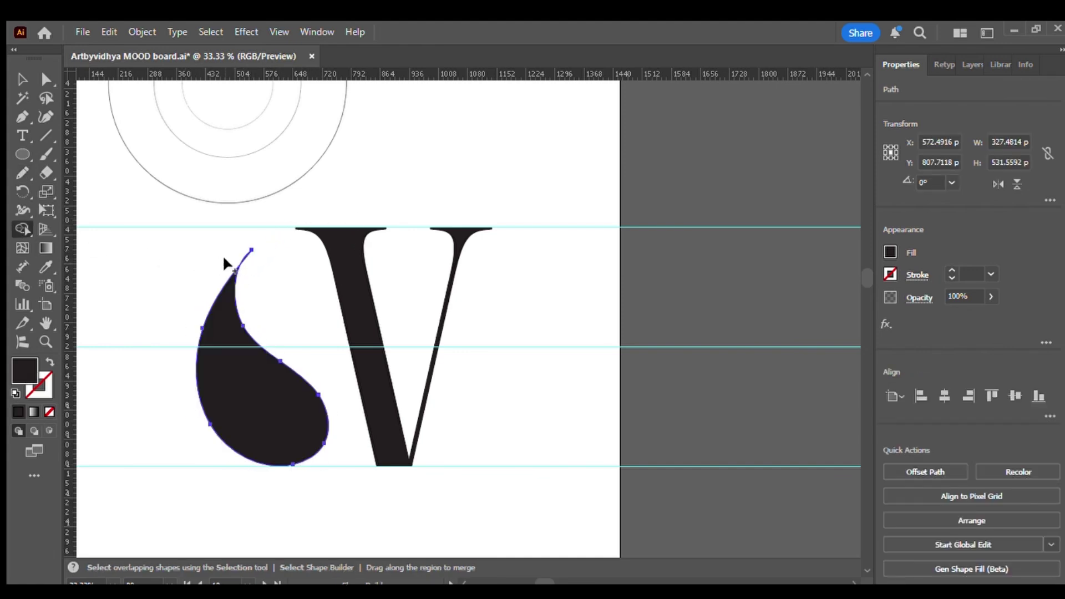
click(231, 289)
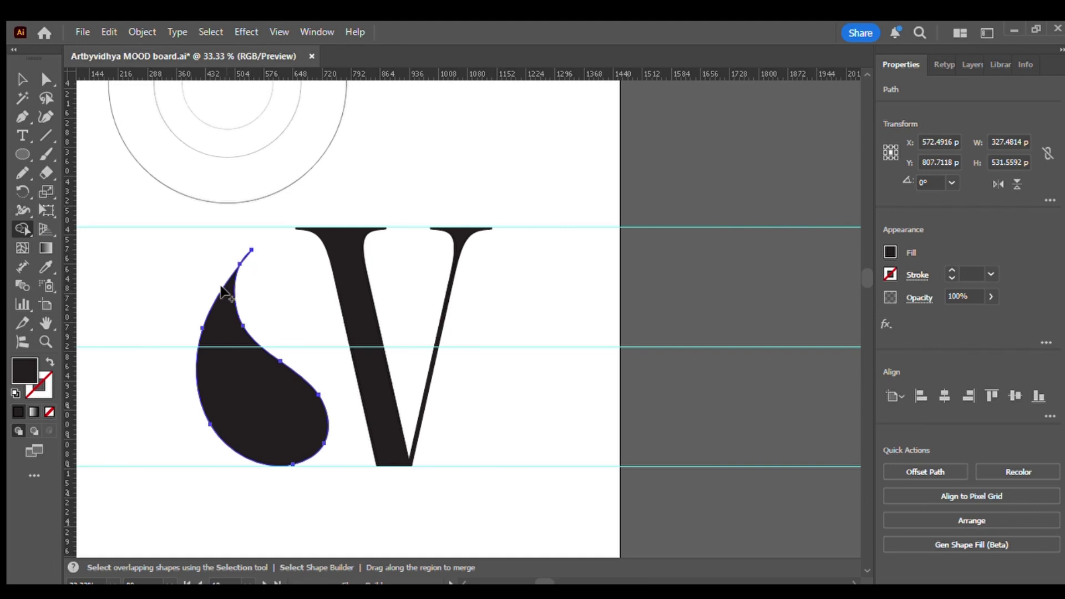
alt+click(240, 254)
key(ctrl+shift+a)
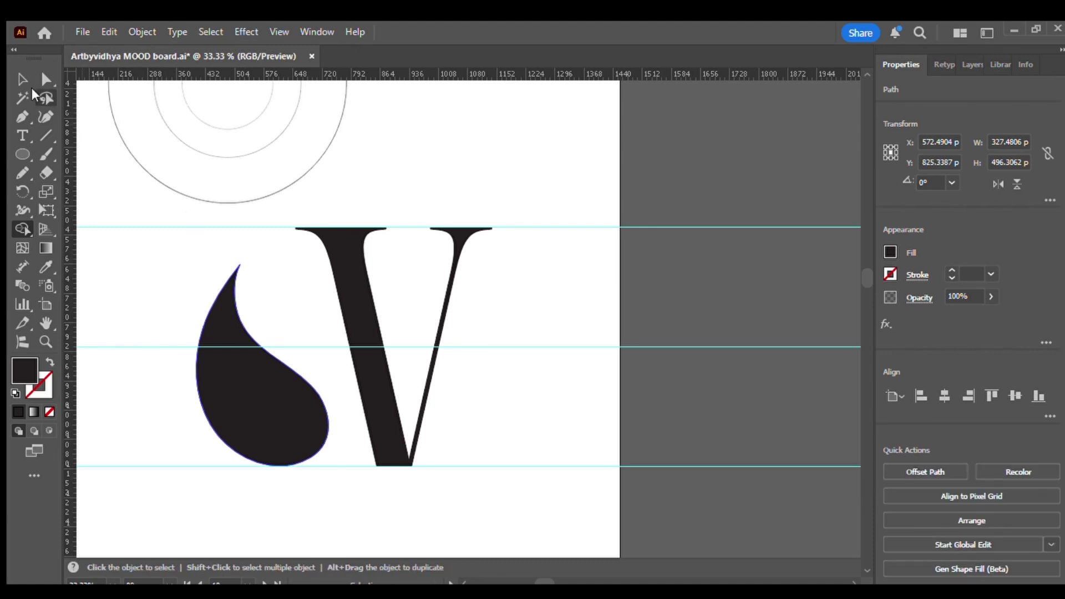
- Sketch a pink lowercase letter a over the comma shape with the Paintbrush tool
key(b)
mouse_move(308, 261)
mouse_down()
mouse_move(215, 355)
mouse_move(308, 305)
mouse_move(308, 258)
mouse_up()
mouse_move(308, 301)
mouse_down()
mouse_move(314, 392)
mouse_move(366, 456)
mouse_up()
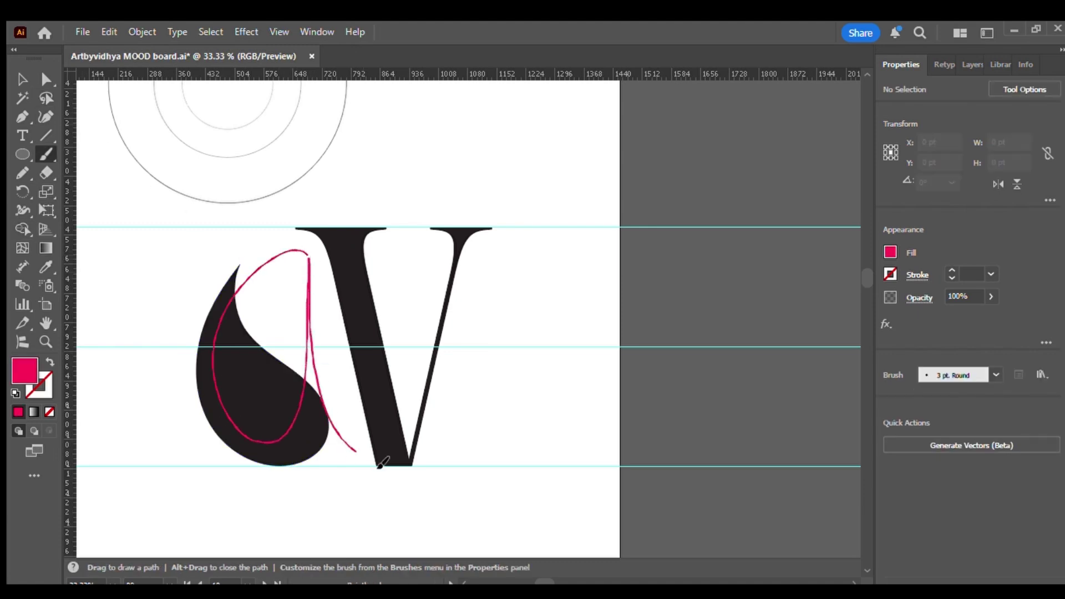
- Sketch a pen nib with a centre line and small oval over the V, and retrace the comma's edge in pink brush strokes
mouse_move(331, 238)
mouse_down()
mouse_move(407, 464)
mouse_move(464, 237)
mouse_up()
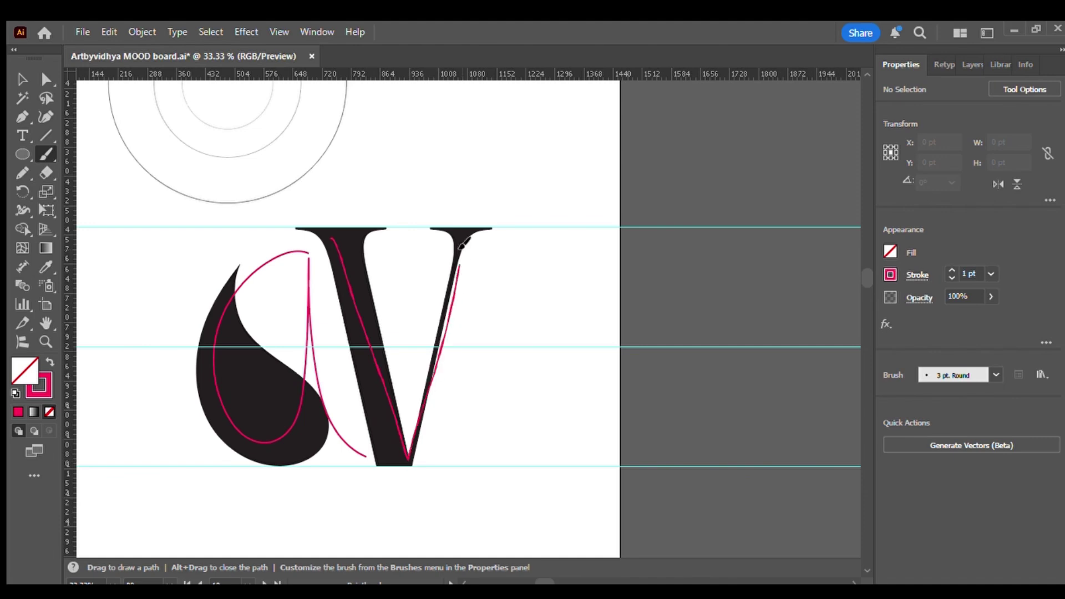
drag(348, 233, 464, 237)
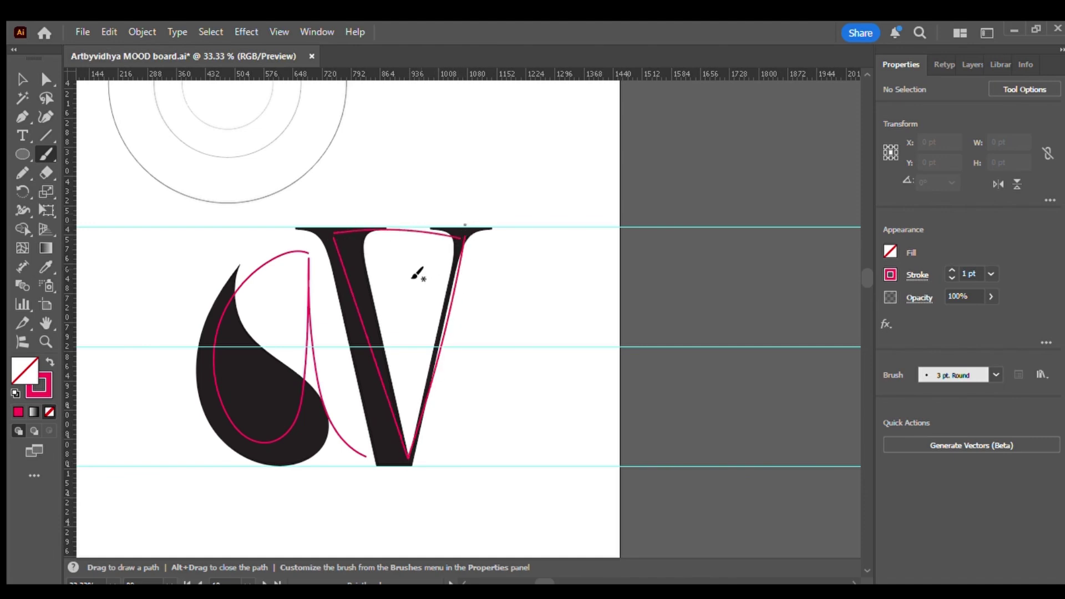
drag(410, 176, 400, 335)
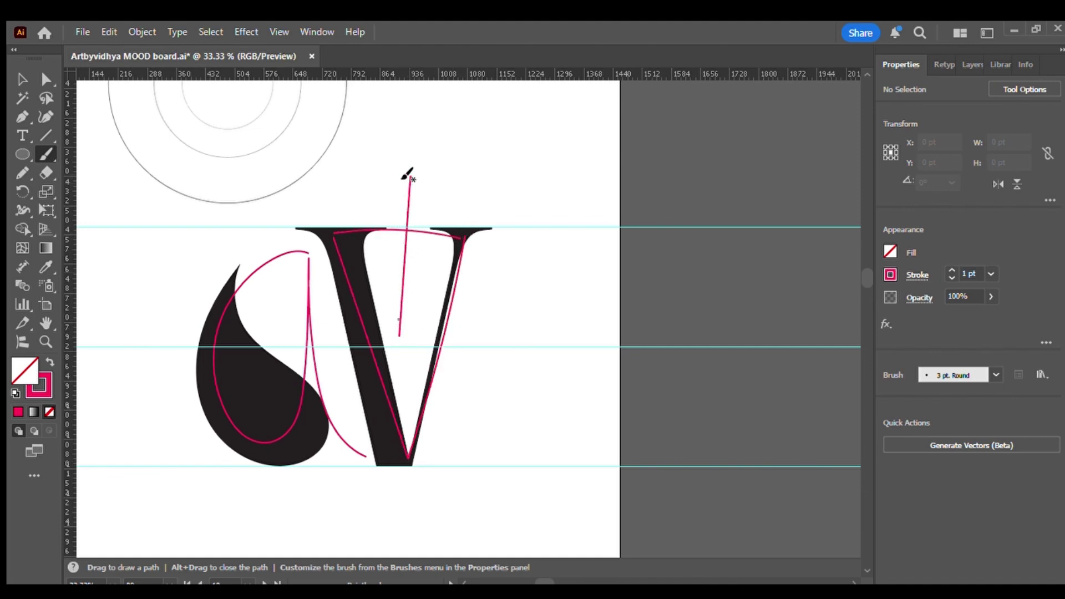
key(ctrl+z)
mouse_move(405, 179)
mouse_down()
mouse_move(401, 312)
mouse_move(389, 294)
mouse_move(412, 324)
mouse_move(387, 289)
mouse_move(413, 315)
mouse_up()
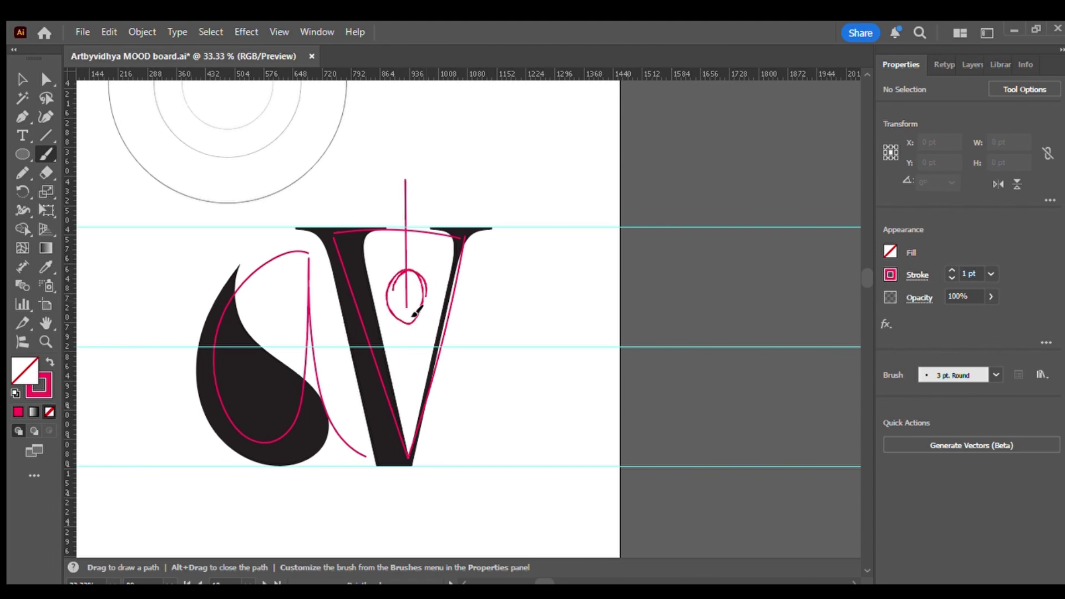
mouse_move(350, 234)
mouse_down()
mouse_move(452, 240)
mouse_move(393, 235)
mouse_move(335, 254)
mouse_move(379, 407)
mouse_move(443, 308)
mouse_up()
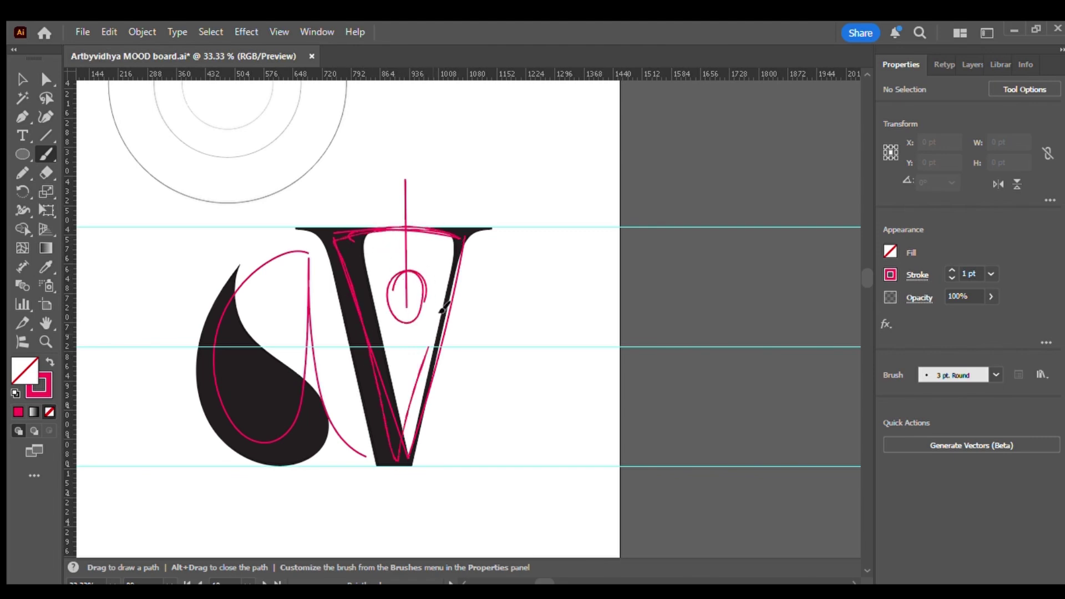
drag(237, 258, 230, 304)
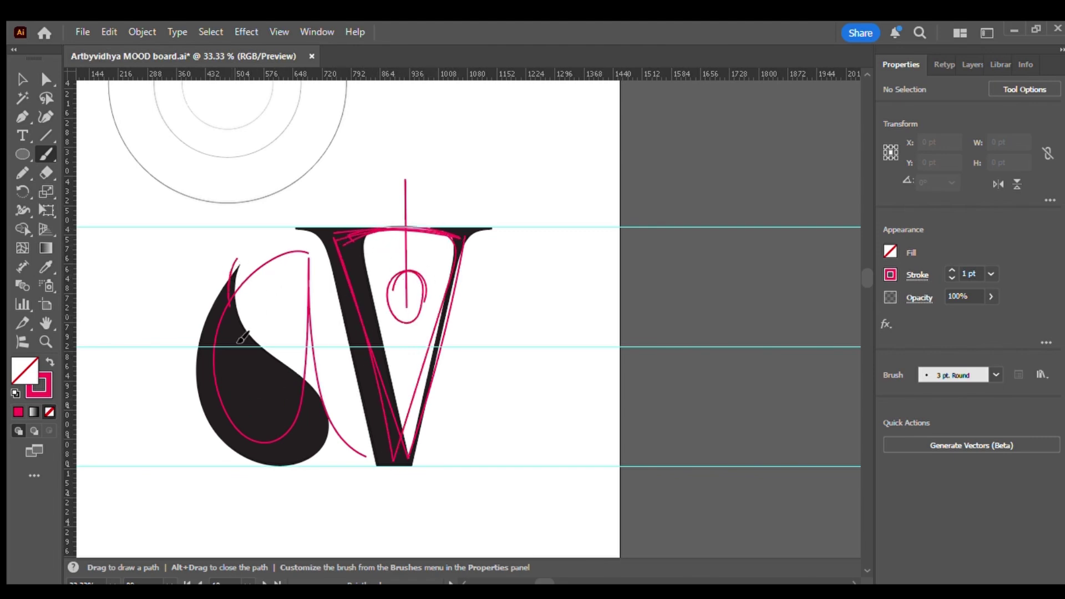
mouse_move(320, 411)
mouse_down()
mouse_move(259, 462)
mouse_move(192, 347)
mouse_move(244, 253)
mouse_move(192, 391)
mouse_move(293, 469)
mouse_move(244, 231)
mouse_move(257, 209)
mouse_up()
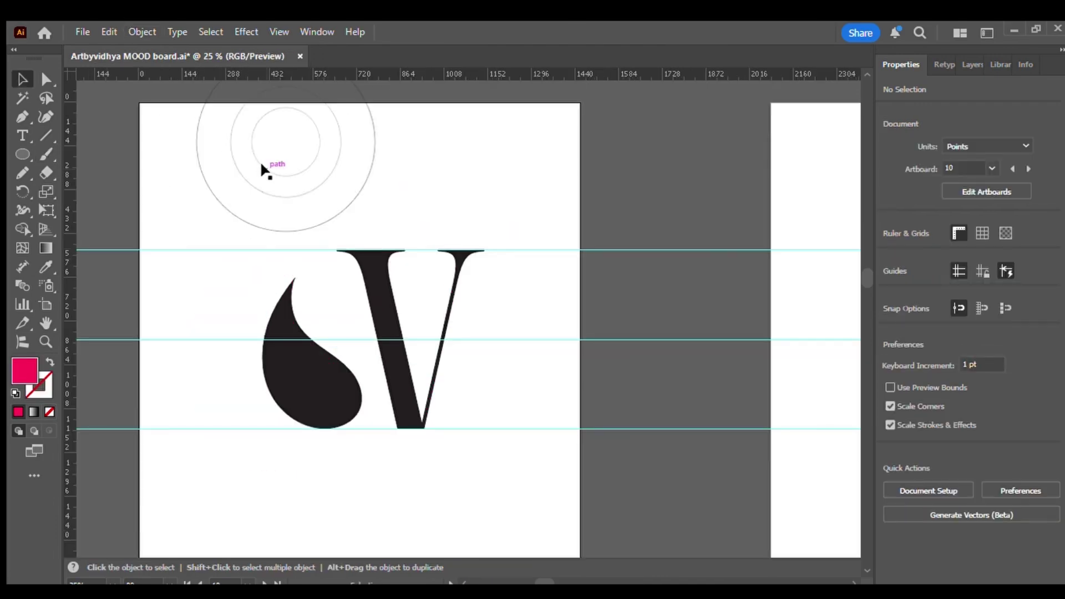
- Fit the outlined circles to the comma: small ones in its bulb and inner hollow, the medium and large ones along its curves
drag(259, 165, 305, 328)
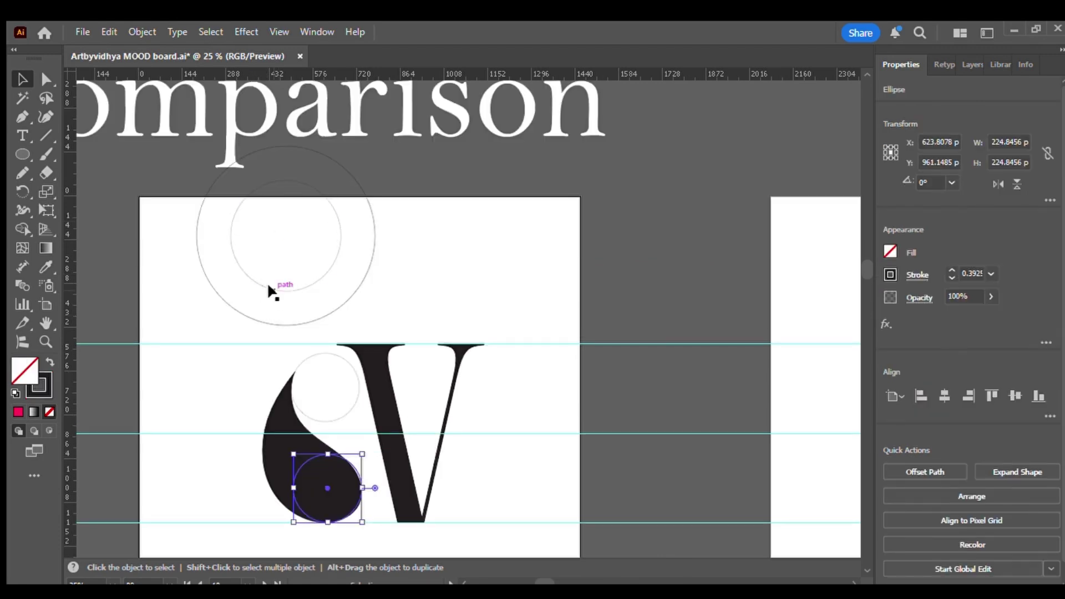
drag(272, 291, 330, 446)
scroll(229, 119, down, 3)
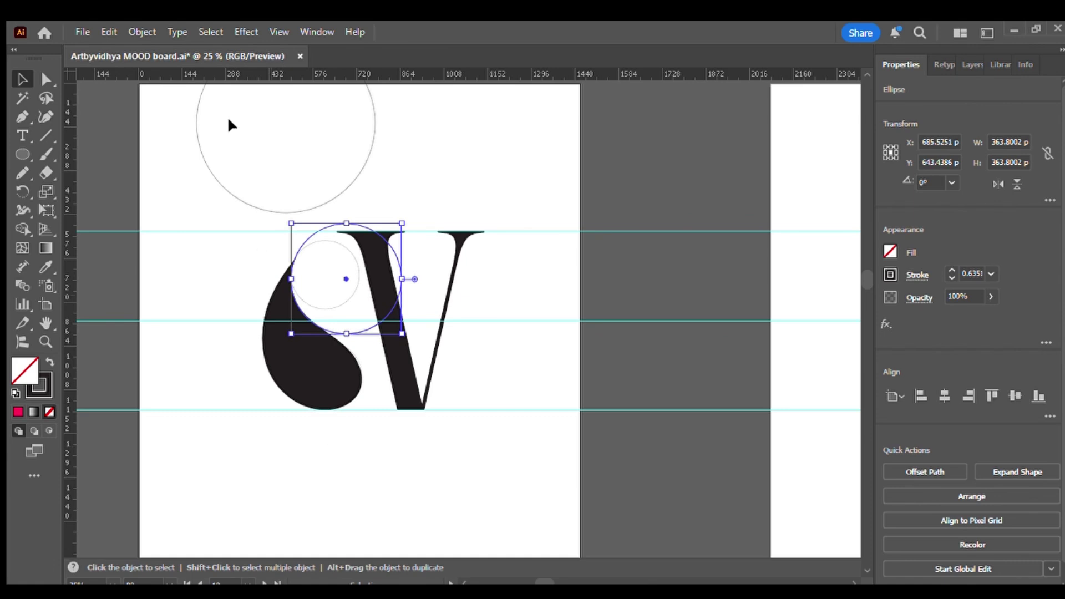
drag(221, 181, 287, 399)
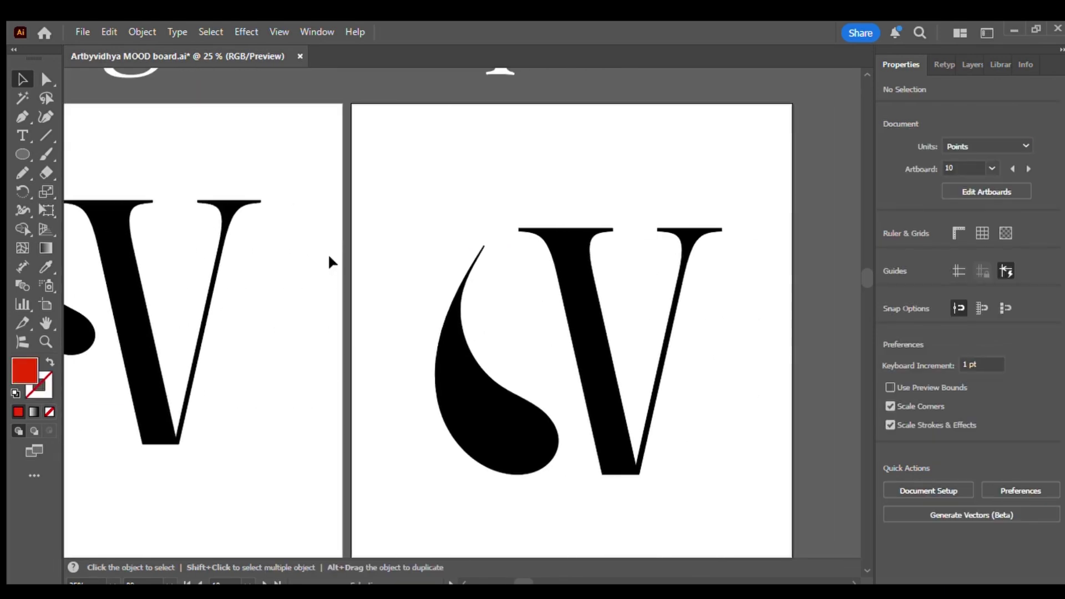
- Cover the artboard beside the black logo with a black rectangle 1920 pt wide and send it behind the white logo
scroll(328, 253, left, 5)
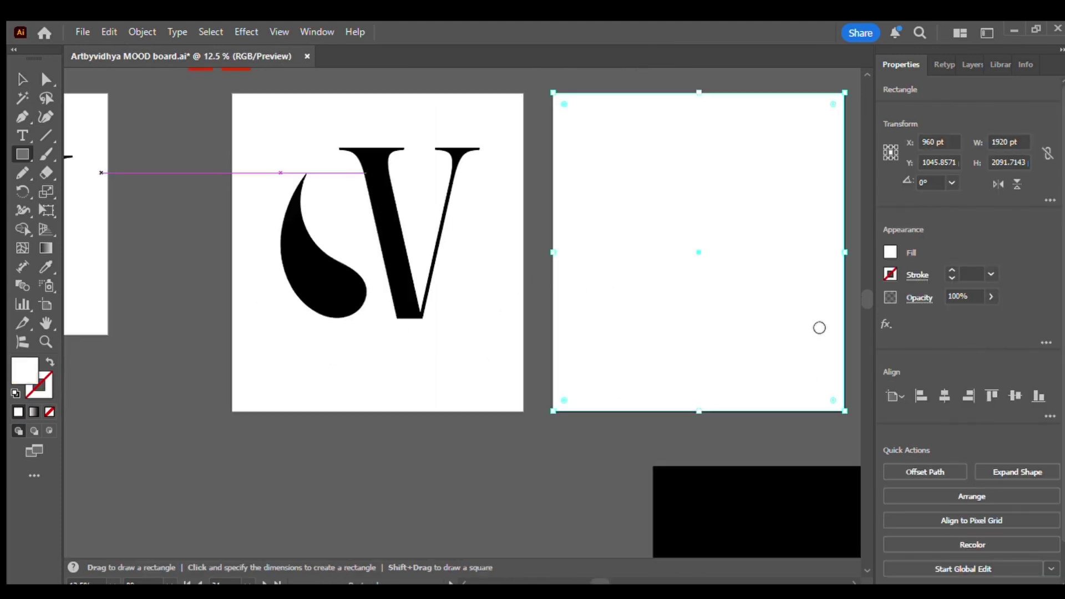
key(ctrl+z)
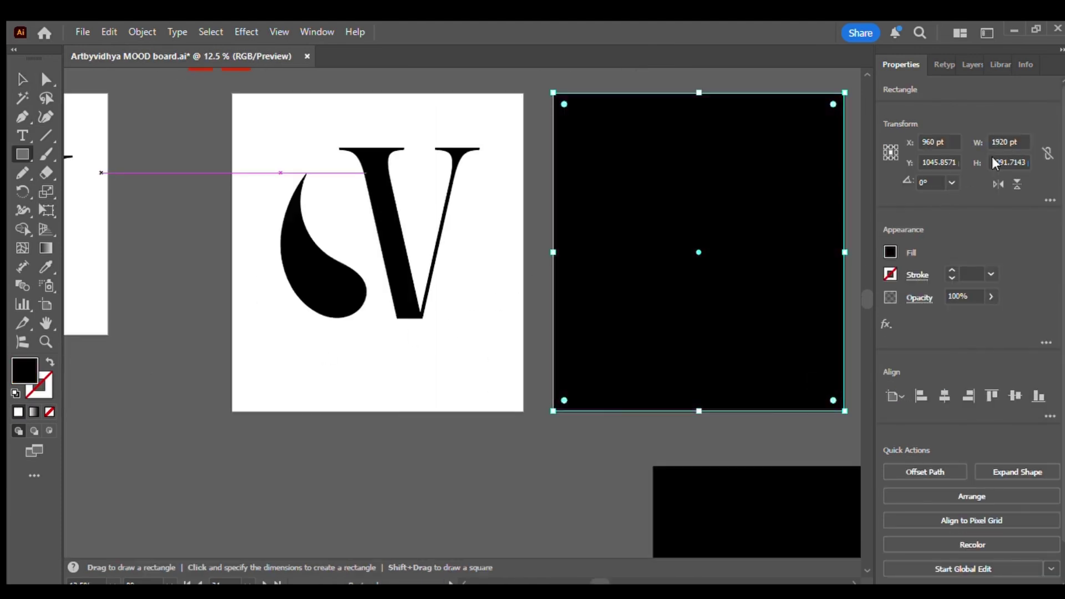
scroll(796, 207, right, 3)
key(v)
key(ctrl+shift+bracketleft)
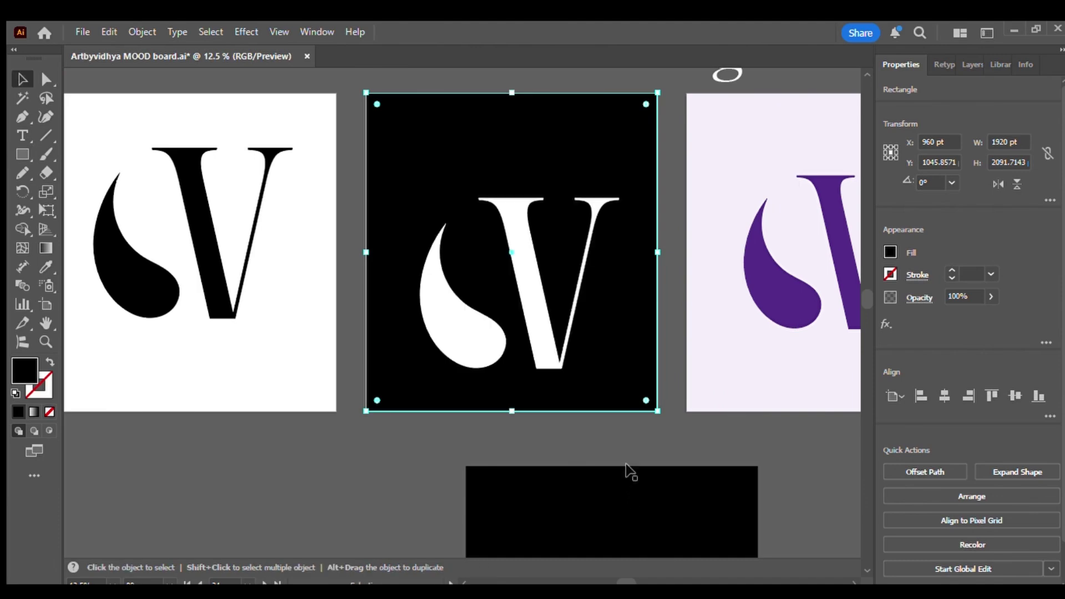
- Move the white logo up to about the vertical middle of the black artboard
click(625, 440)
drag(521, 333, 524, 306)
scroll(237, 283, up, 2)
scroll(237, 283, down, 3)
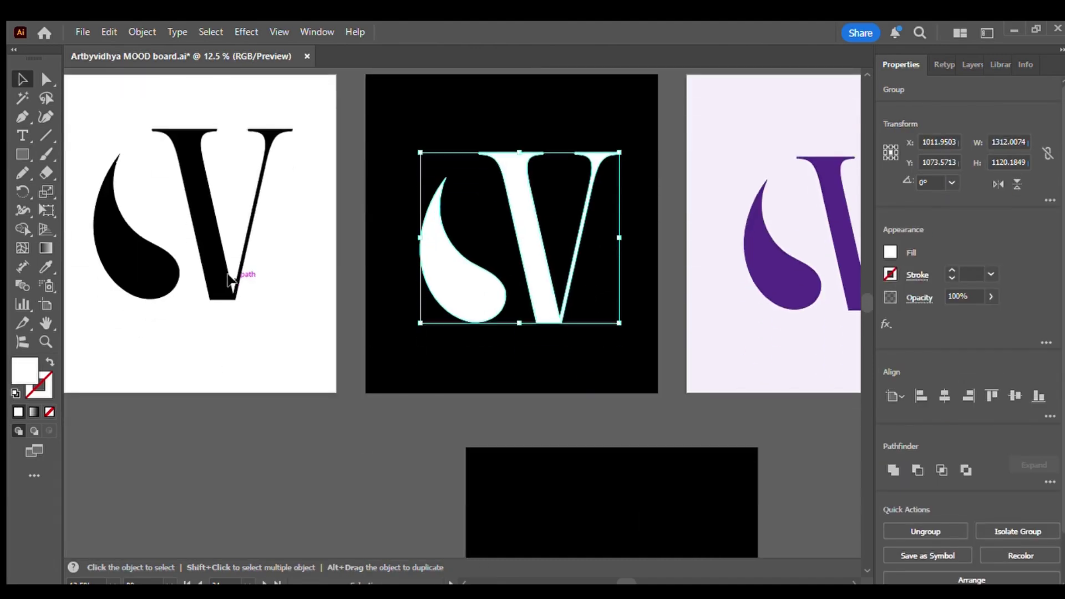
- Move the black logo down and to the horizontal centre of its white artboard
drag(209, 281, 208, 293)
scroll(209, 297, left, 5)
scroll(209, 297, up, 1)
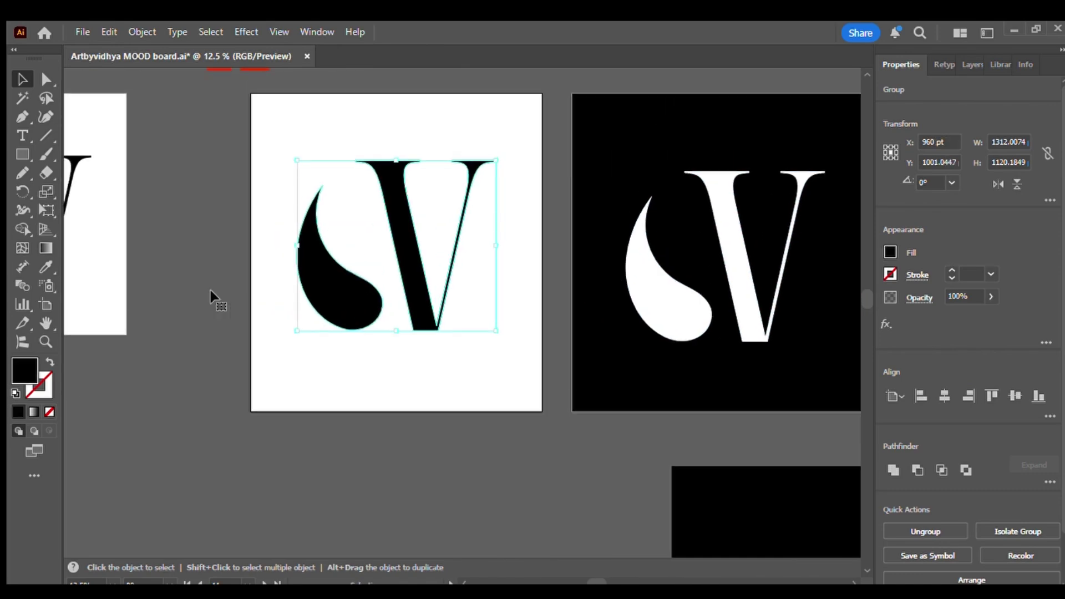
scroll(210, 291, up, 1)
click(211, 292)
- Examine the logo's colour variations on the purple, lilac, white and beige backgrounds, and the purple logo on white
scroll(328, 333, right, 8)
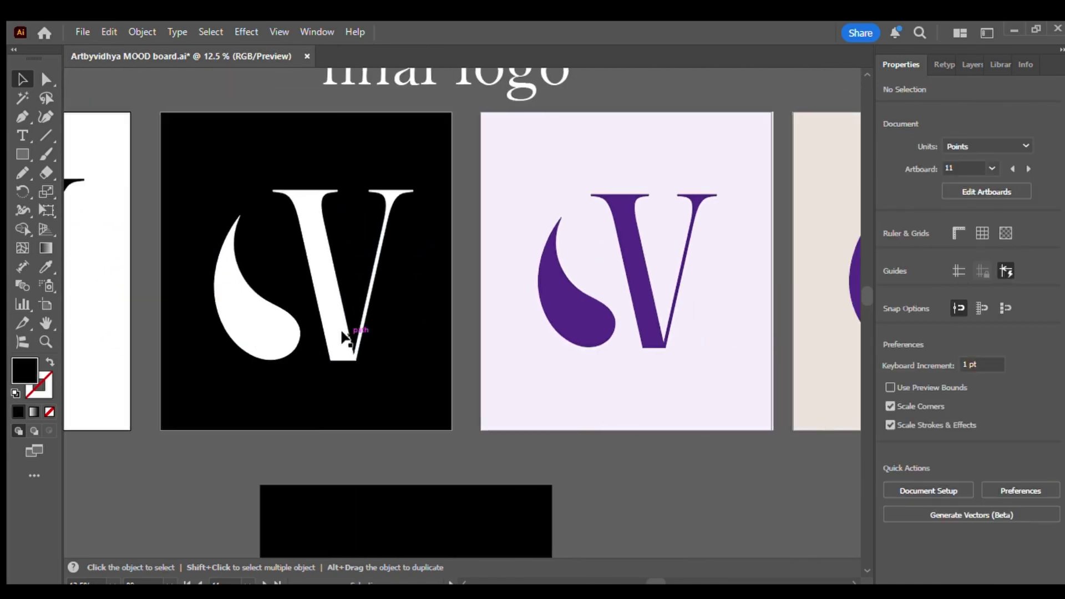
click(395, 298)
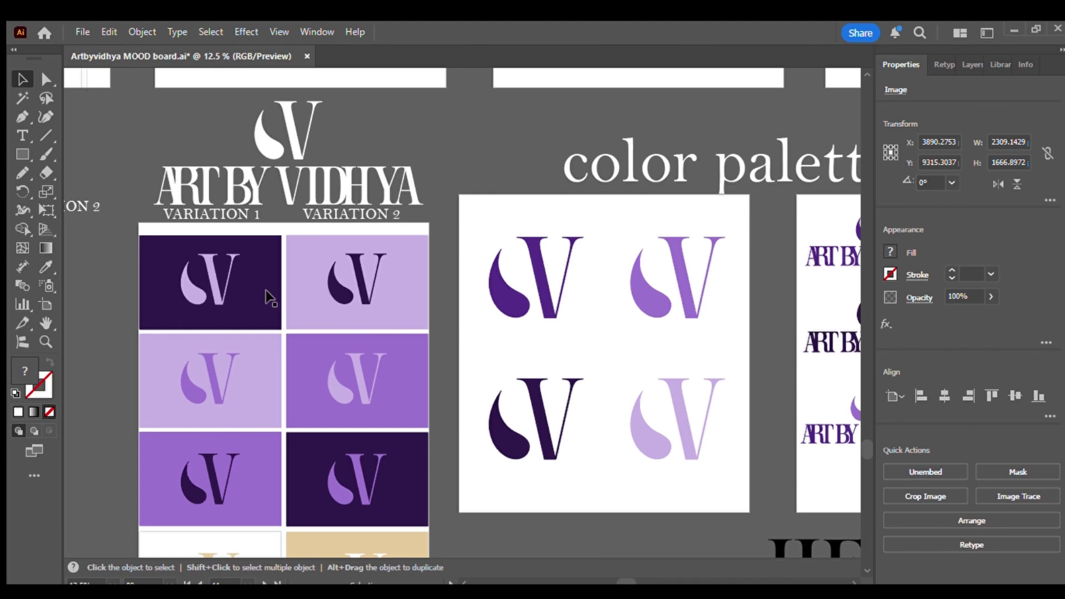
scroll(301, 293, up, 3)
scroll(382, 253, down, 3)
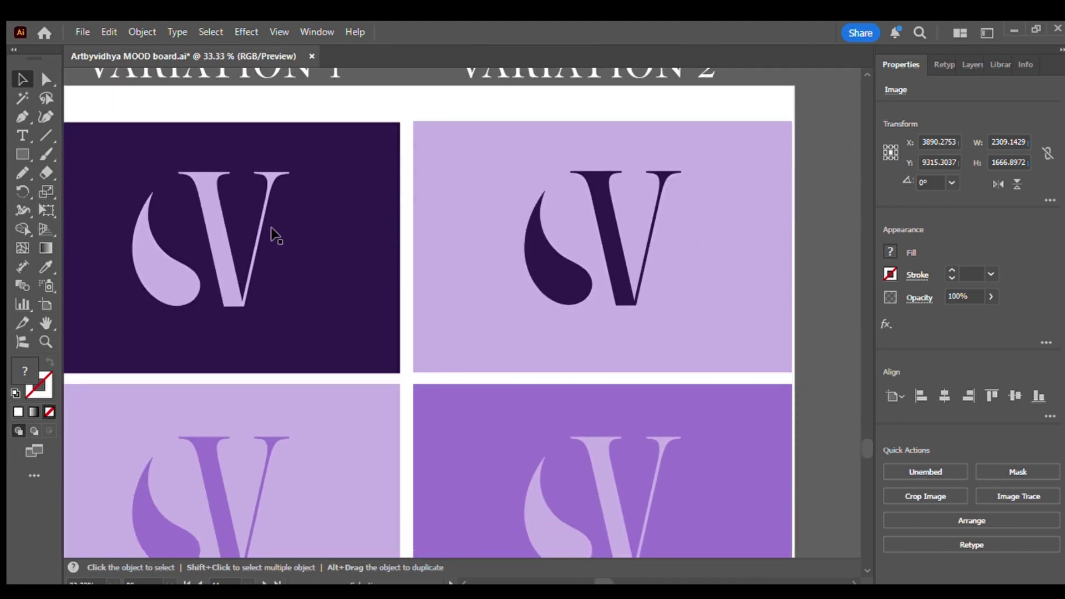
scroll(327, 303, down, 4)
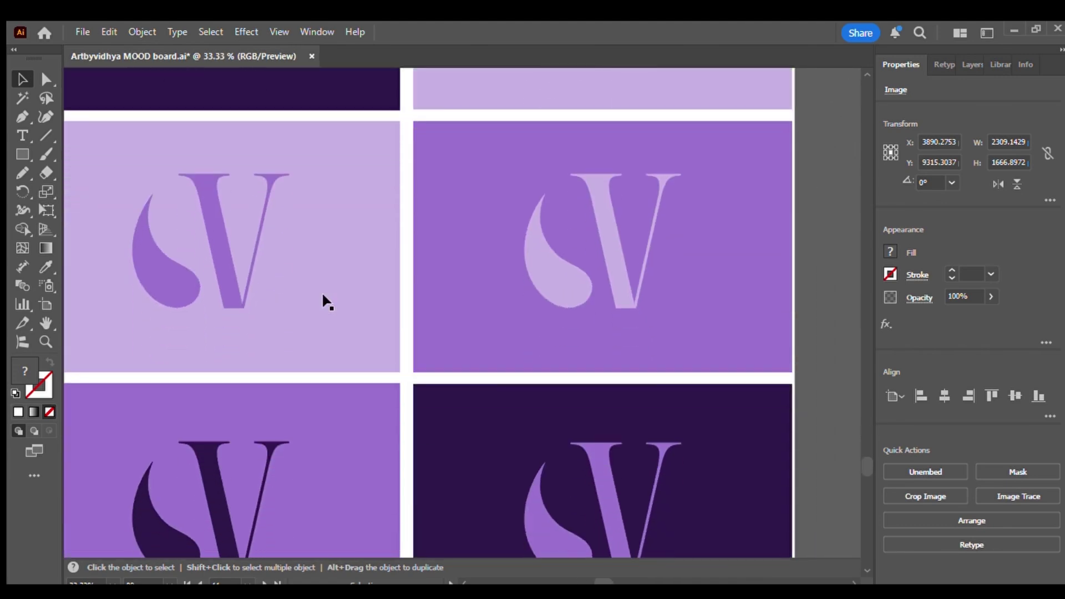
scroll(438, 236, down, 5)
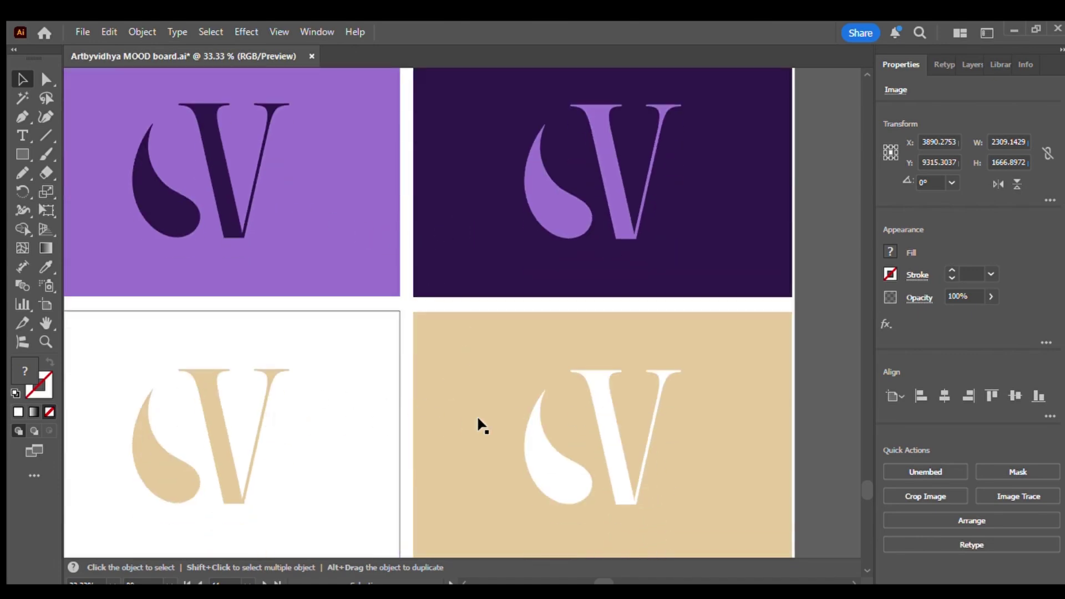
scroll(477, 415, up, 15)
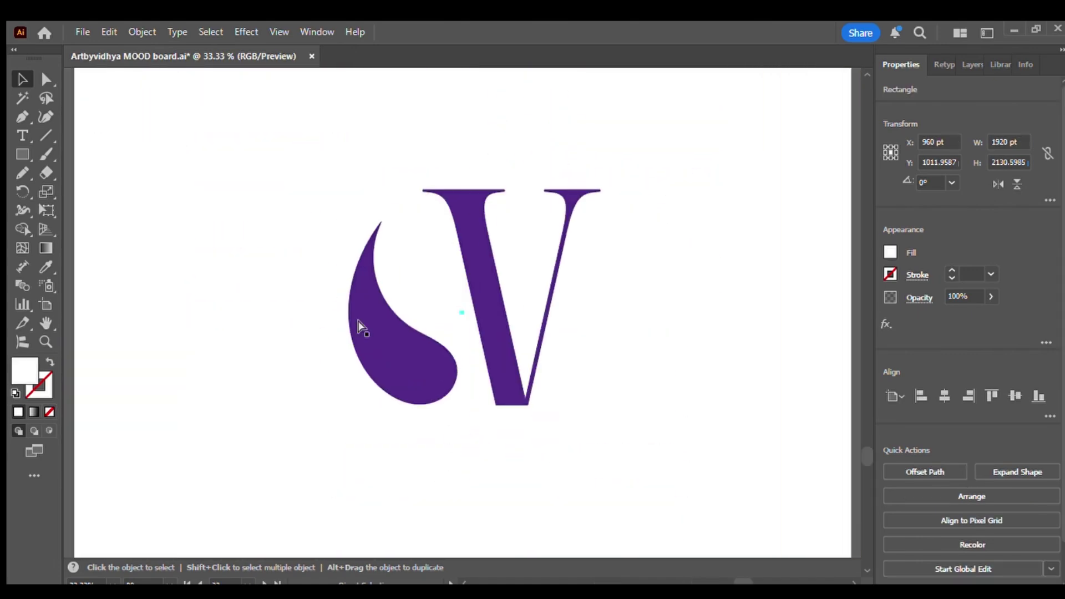
scroll(359, 326, right, 3)
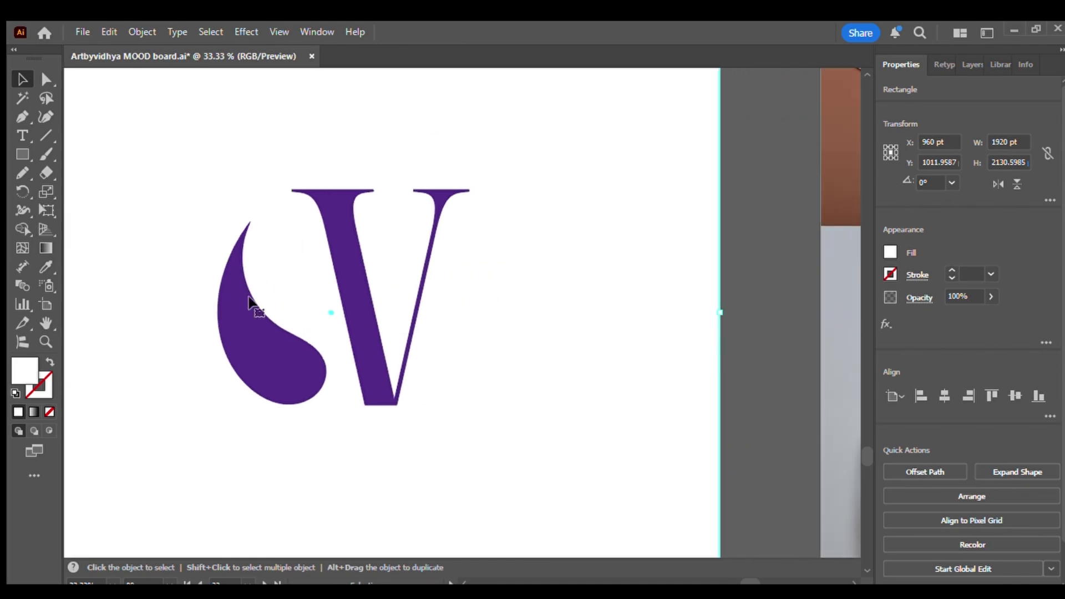
- Examine how the logo appears on the product mockups, including the envelope, tote bag, business card, watch, television and cap
scroll(590, 306, down, 3)
scroll(371, 310, down, 3)
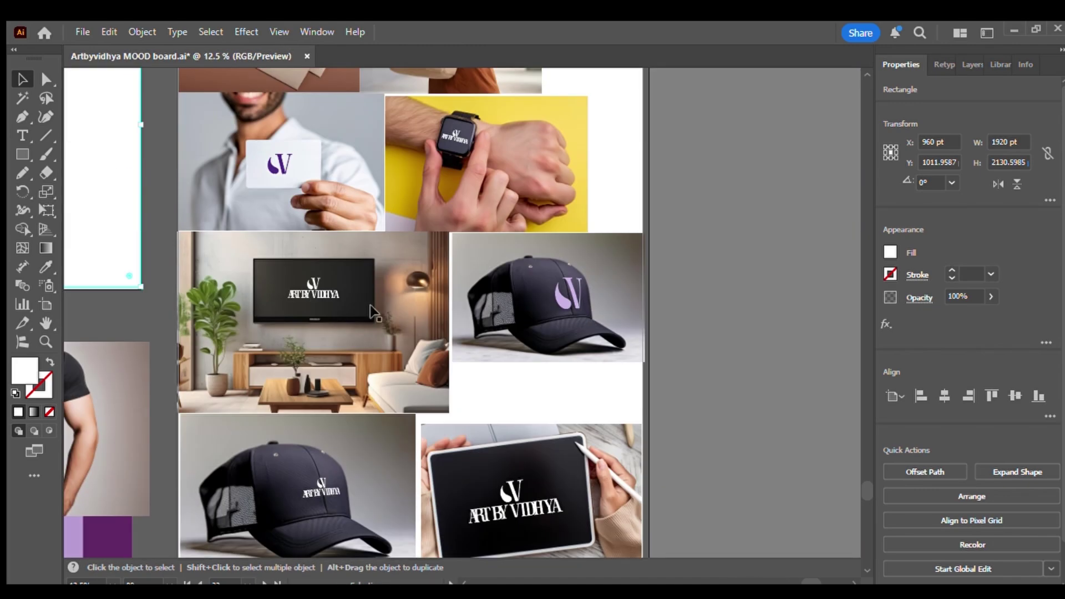
scroll(271, 286, up, 4)
click(298, 272)
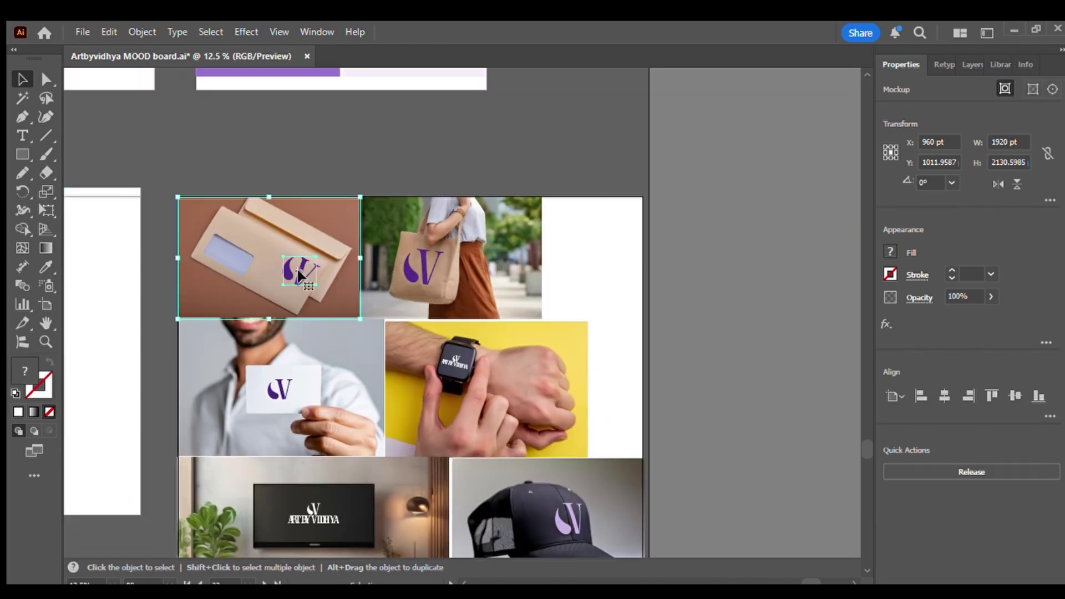
scroll(298, 274, up, 3)
scroll(298, 271, left, 3)
key(ctrl+equal)
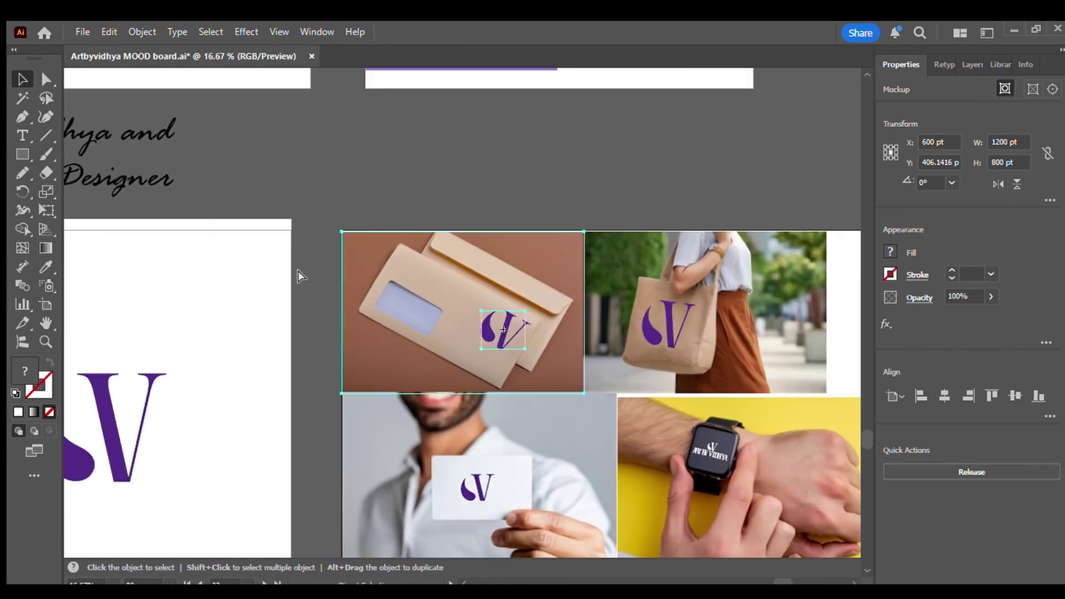
key(ctrl+equal)
scroll(333, 270, right, 3)
scroll(356, 243, left, 6)
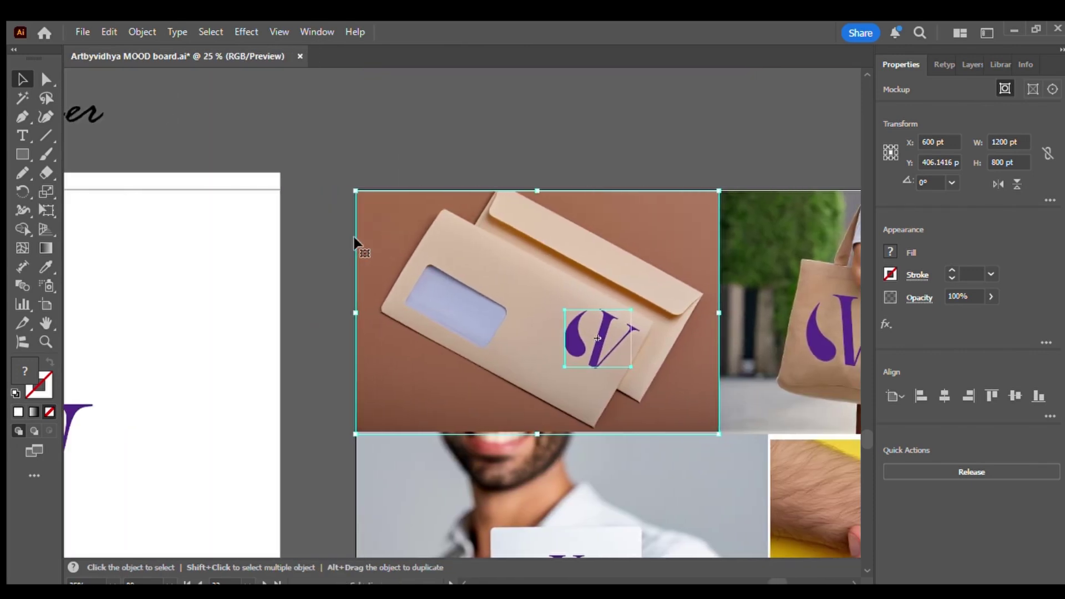
click(362, 166)
scroll(469, 311, right, 6)
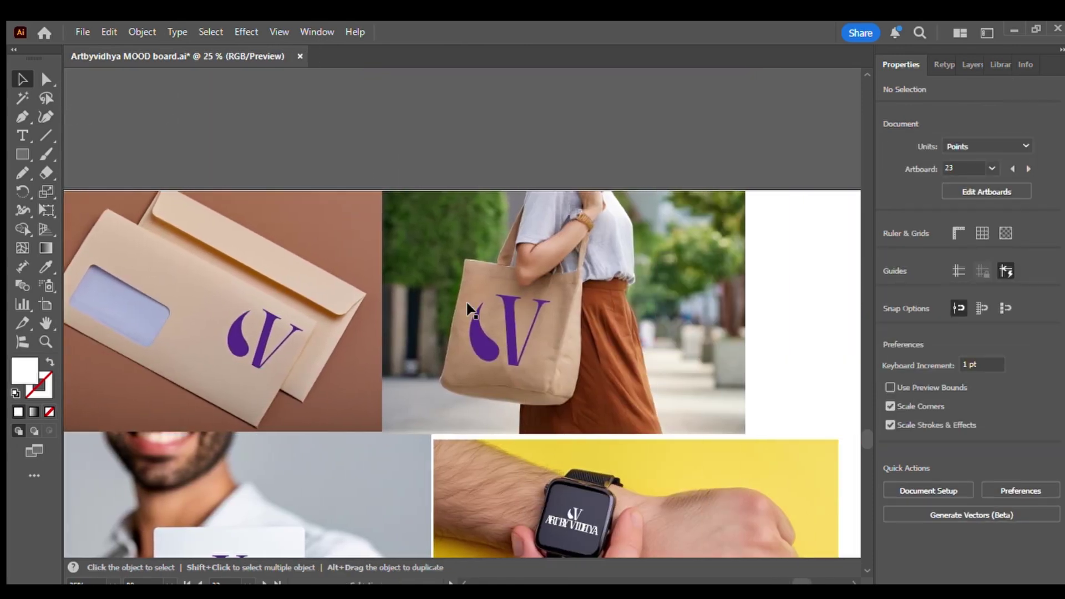
- Examine the remaining product mockups, including the television, caps, drawing tablet and T-shirt, and the five-colour palette beneath them
scroll(471, 310, down, 6)
scroll(467, 305, down, 8)
scroll(468, 305, up, 3)
scroll(468, 304, left, 1)
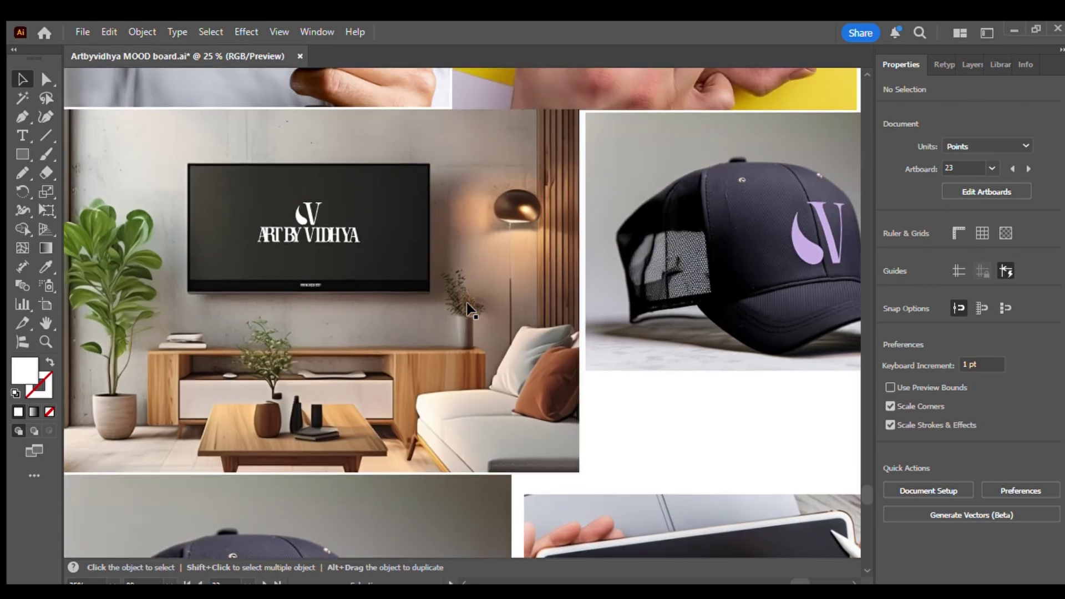
scroll(467, 305, down, 1)
scroll(470, 310, down, 5)
scroll(470, 310, right, 5)
scroll(471, 310, left, 6)
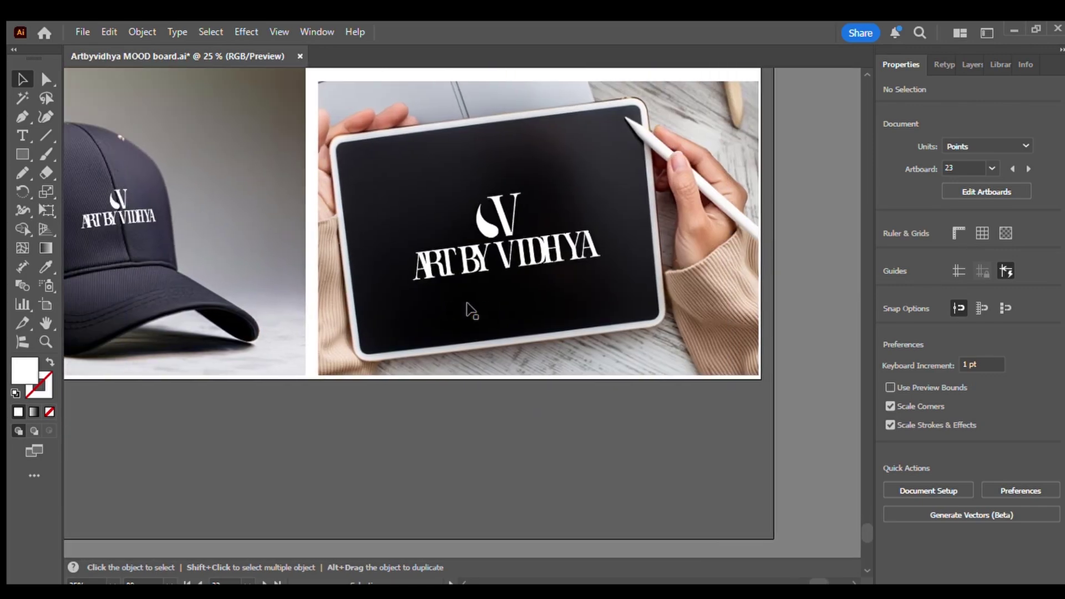
scroll(470, 310, left, 6)
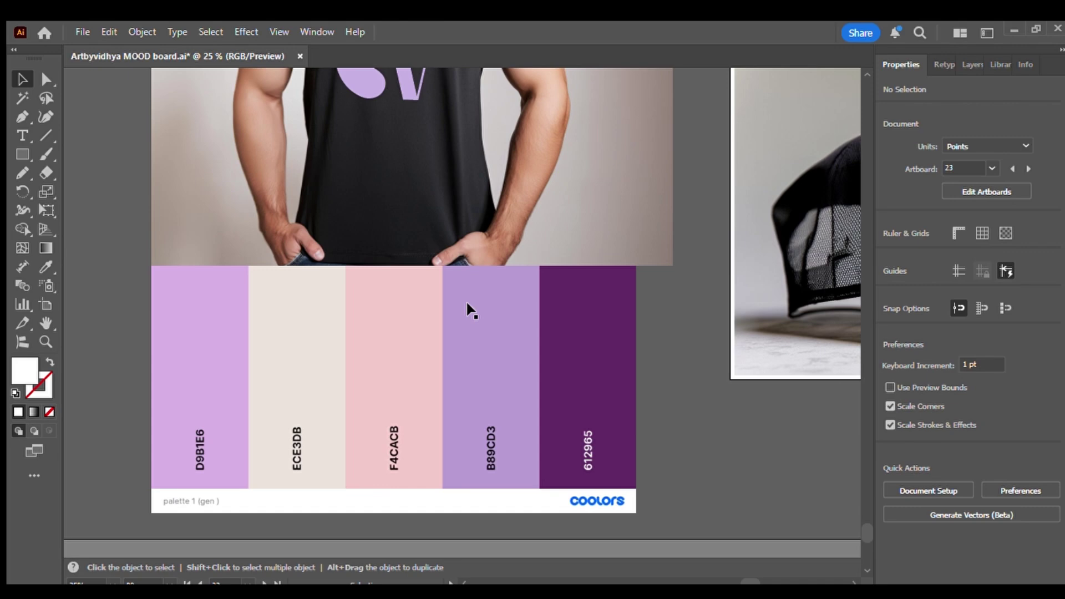
scroll(470, 310, up, 3)
scroll(381, 336, up, 3)
scroll(414, 385, down, 10)
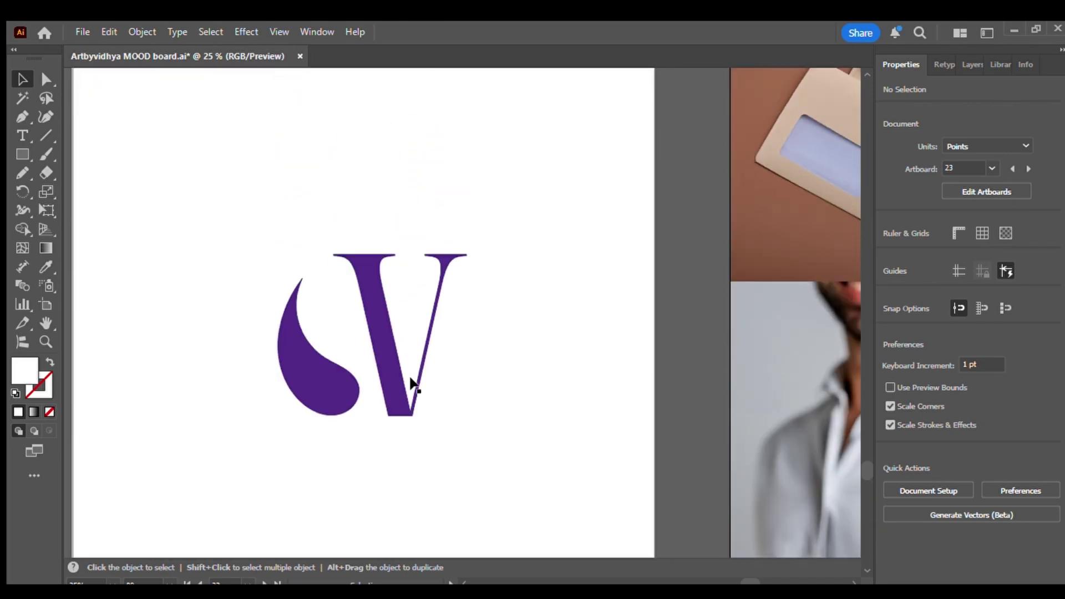
- Review the purple, beige and lilac colour variations of the monogram and the black wordmark and stacked logo versions
scroll(414, 382, right, 5)
scroll(414, 383, up, 4)
scroll(412, 383, right, 1)
scroll(413, 385, up, 5)
scroll(413, 384, right, 4)
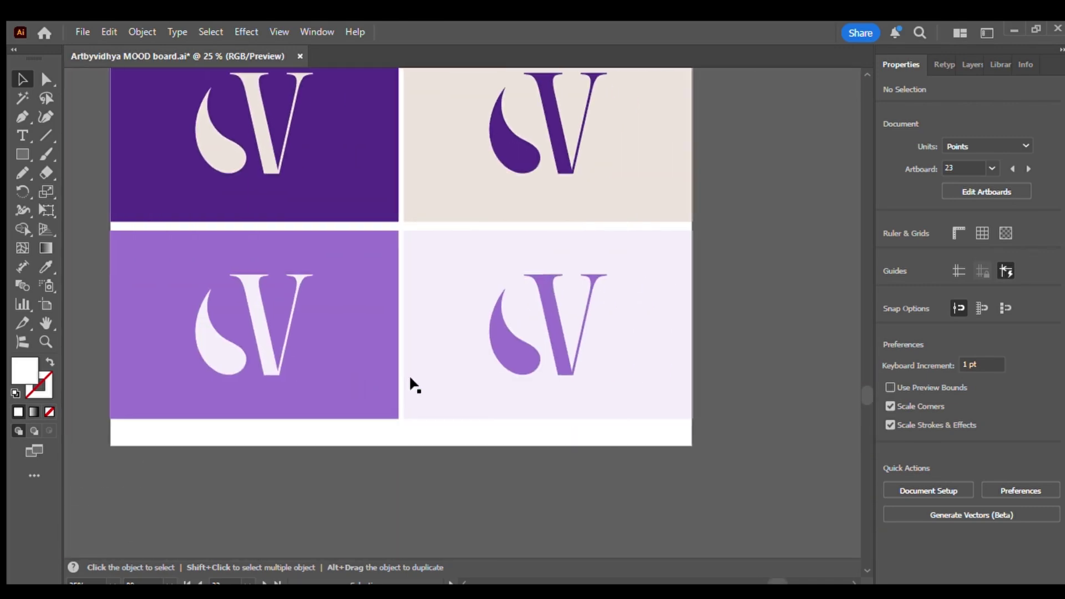
scroll(413, 385, down, 5)
scroll(413, 384, up, 2)
scroll(413, 384, left, 6)
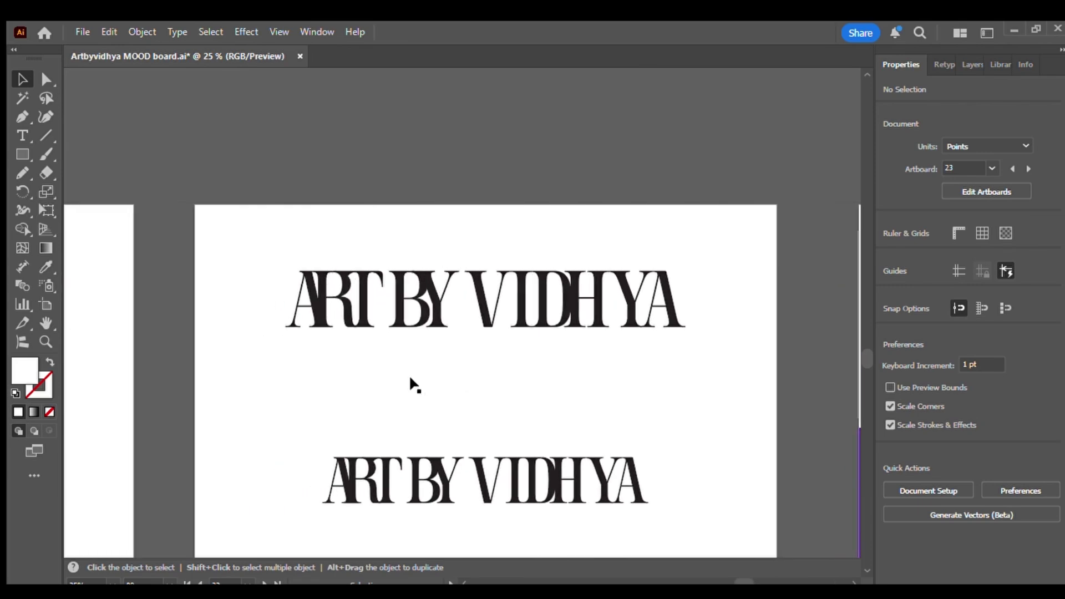
scroll(411, 383, up, 5)
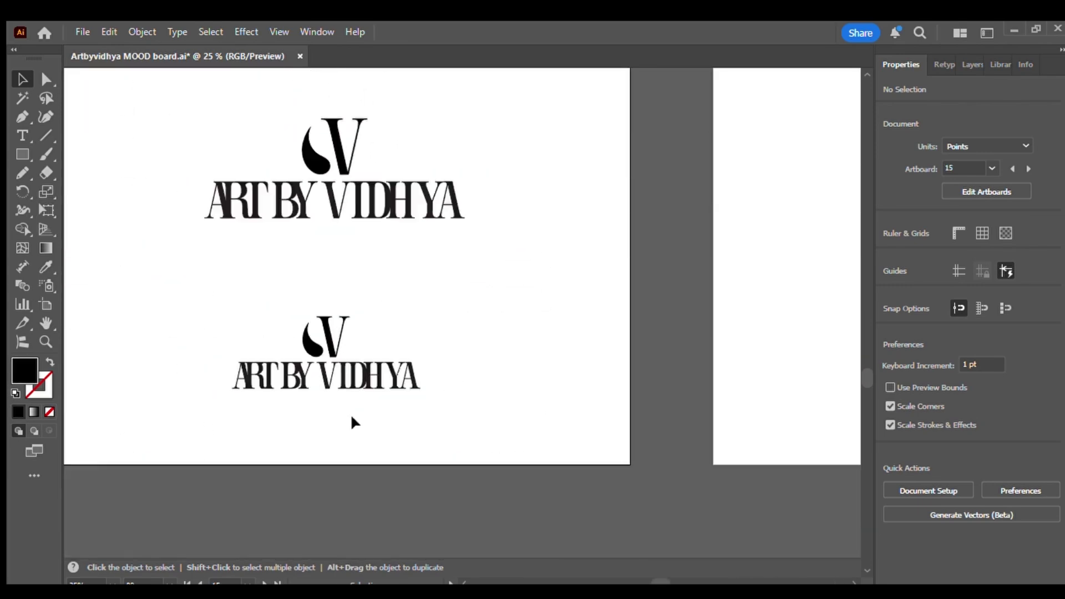
- Nudge the larger stacked black logo down on its white artboard, towards the smaller version below it
scroll(351, 417, down, 5)
scroll(352, 416, up, 5)
drag(477, 190, 267, 306)
key(shift+Down)
key(shift+Down)
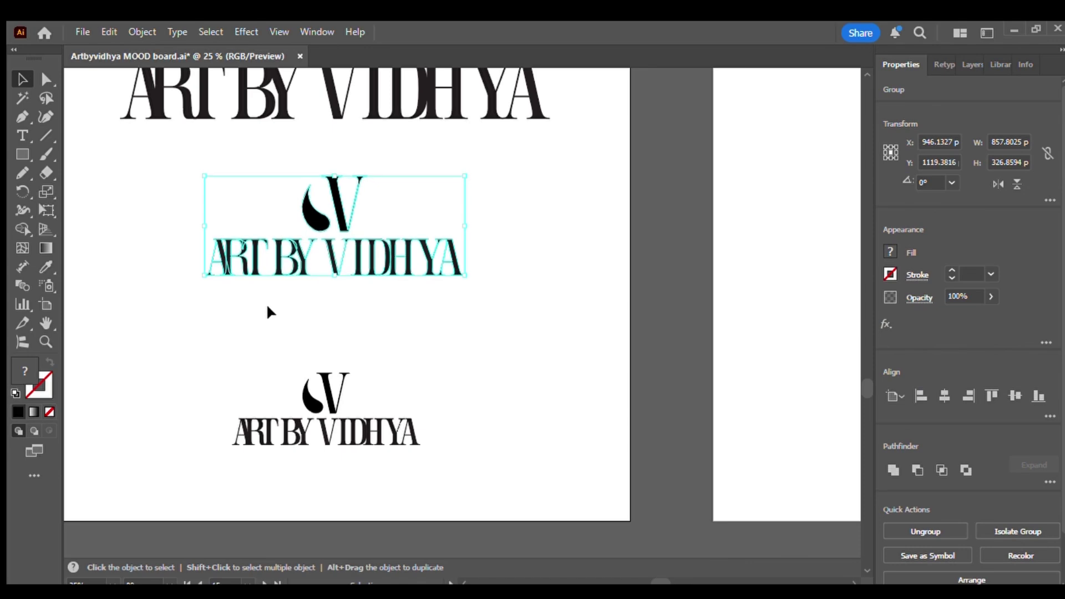
key(shift+Down)
key(shift+Down)
- Add a beige notebook mockup carrying the white monogram, overlapping the black and lilac artboards
scroll(267, 303, left, 10)
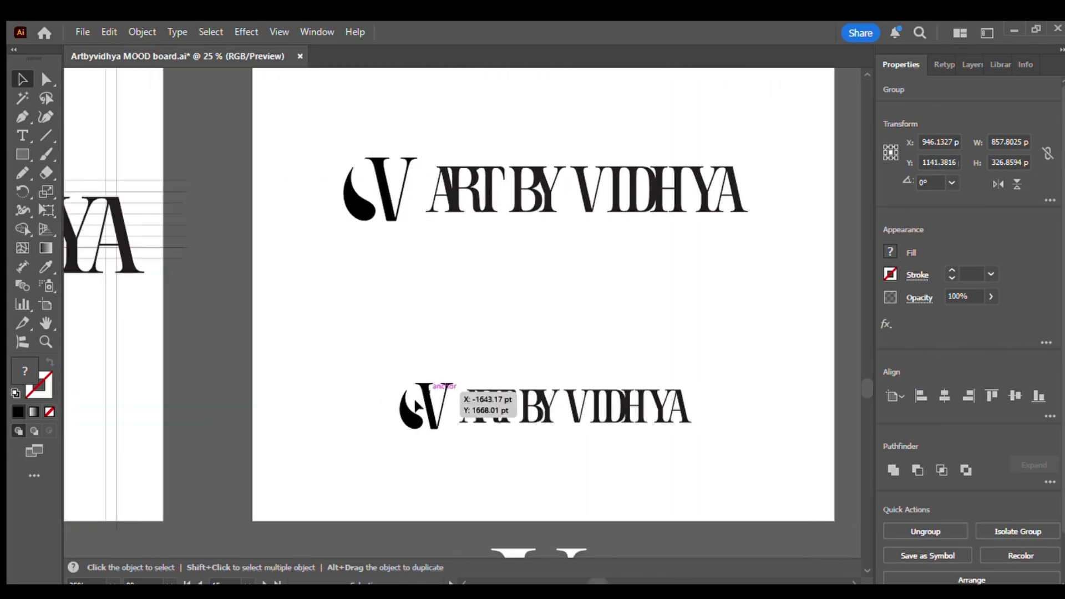
scroll(295, 398, left, 10)
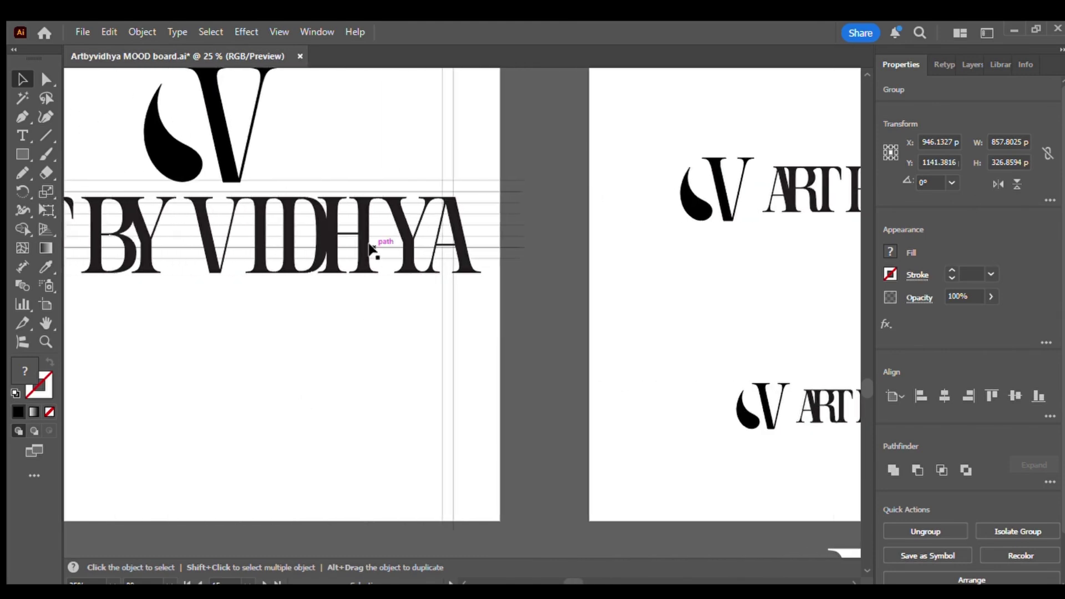
scroll(381, 225, up, 5)
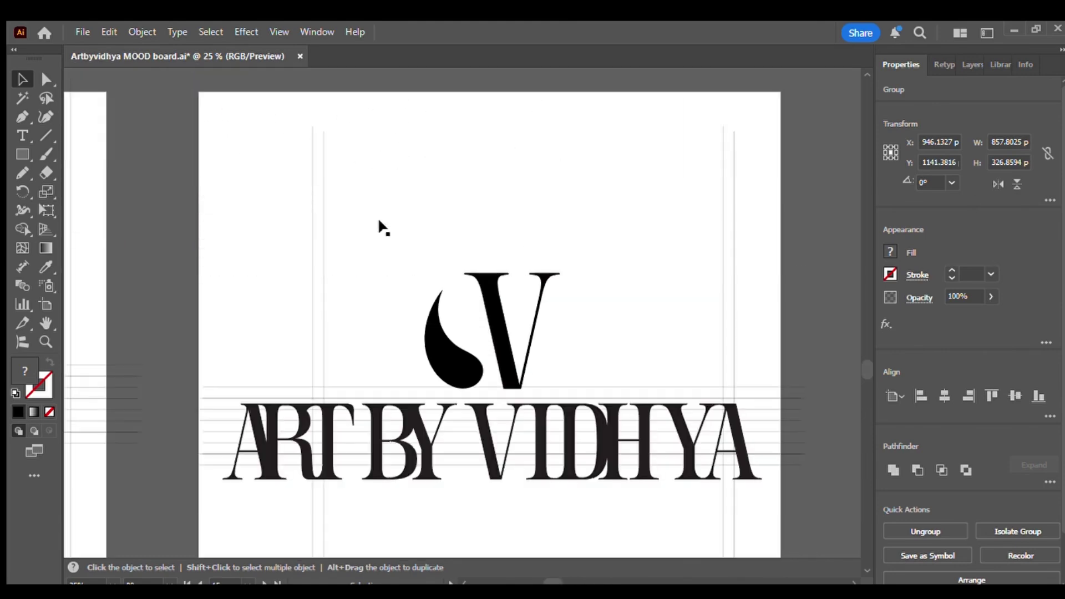
scroll(380, 225, left, 10)
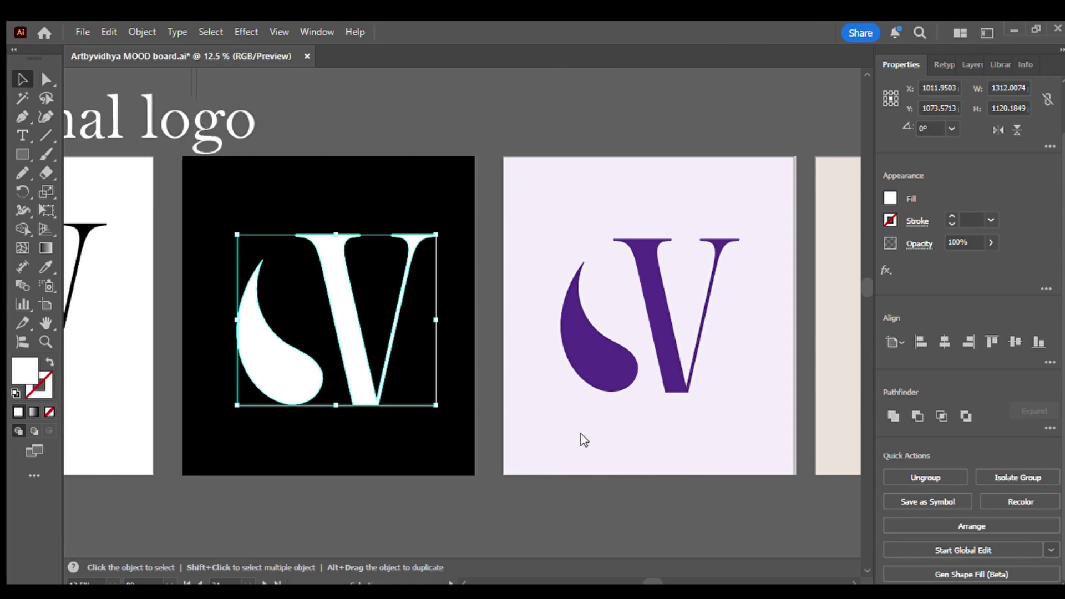
key(ctrl+v)
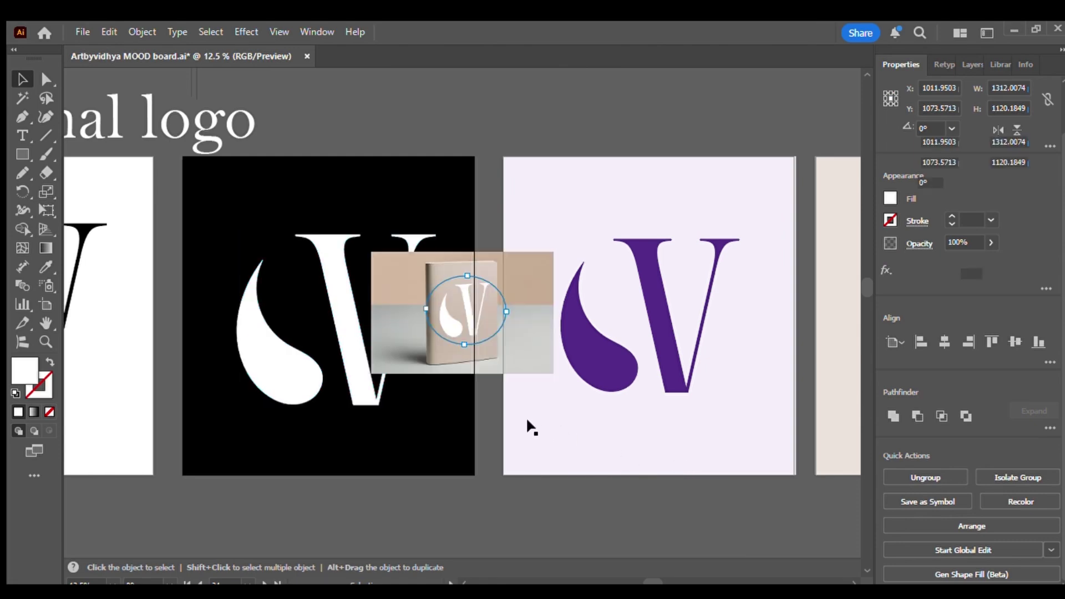
scroll(416, 254, right, 1)
scroll(416, 254, right, 5)
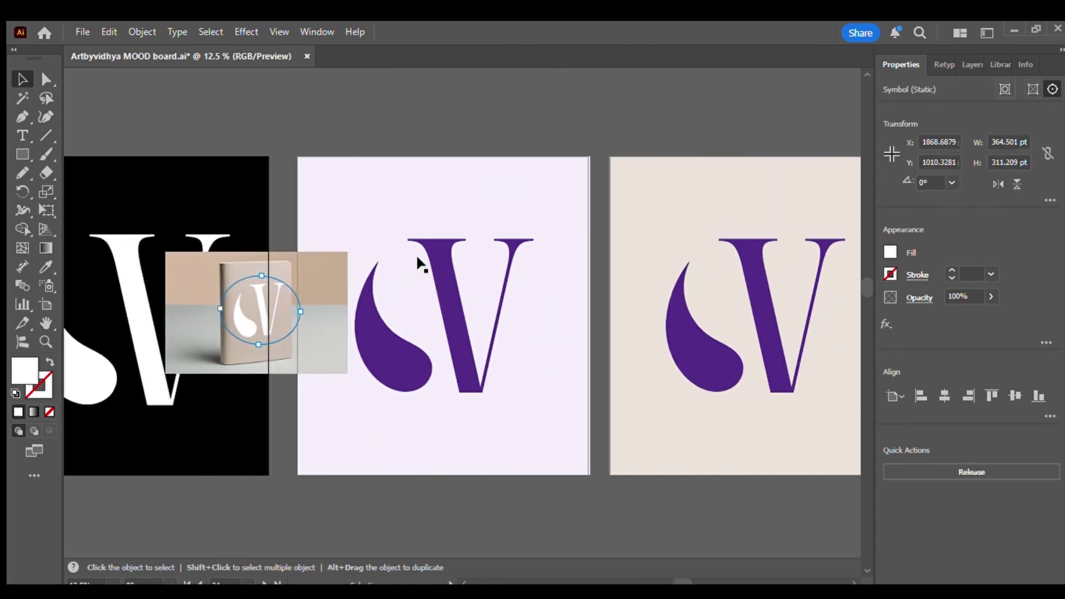
- Move the notebook mockup to the left, further over the black artboard and away from the purple monogram
scroll(416, 254, up, 2)
scroll(416, 254, right, 4)
scroll(416, 254, up, 2)
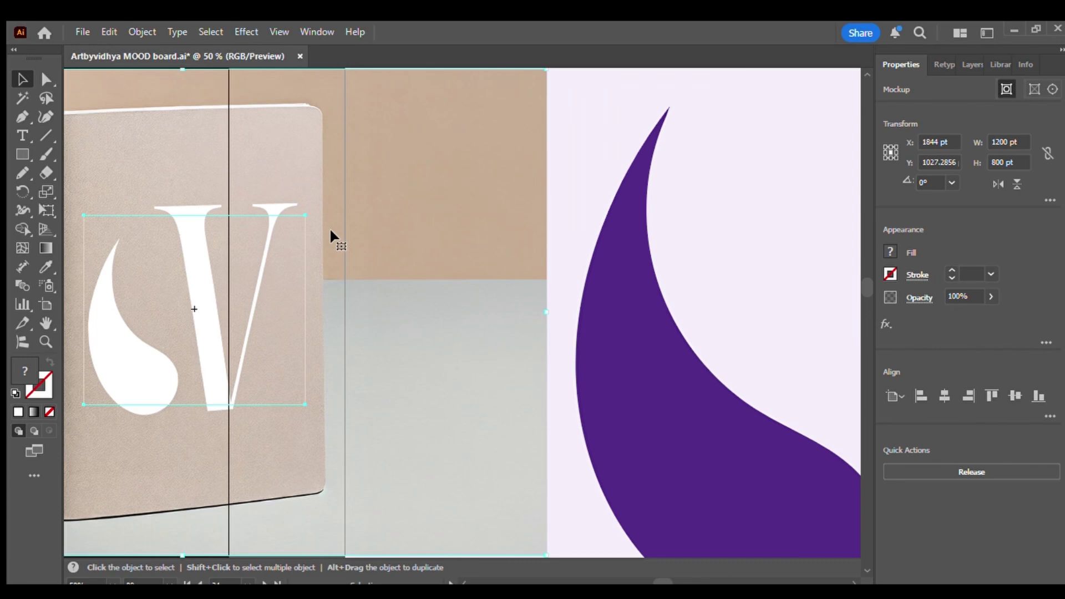
drag(330, 228, 235, 225)
scroll(235, 225, left, 5)
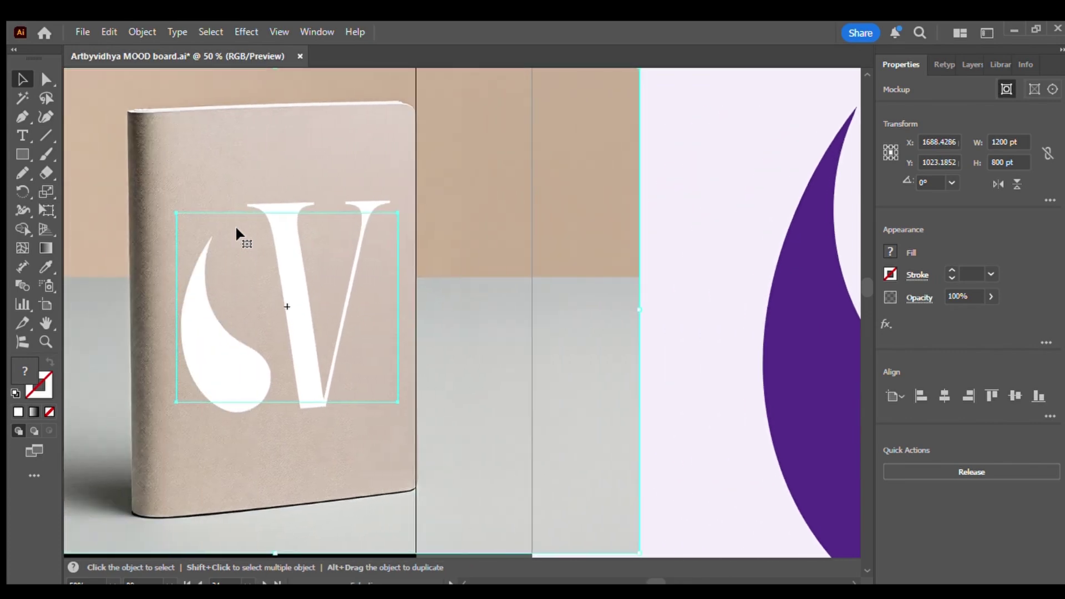
drag(462, 258, 364, 250)
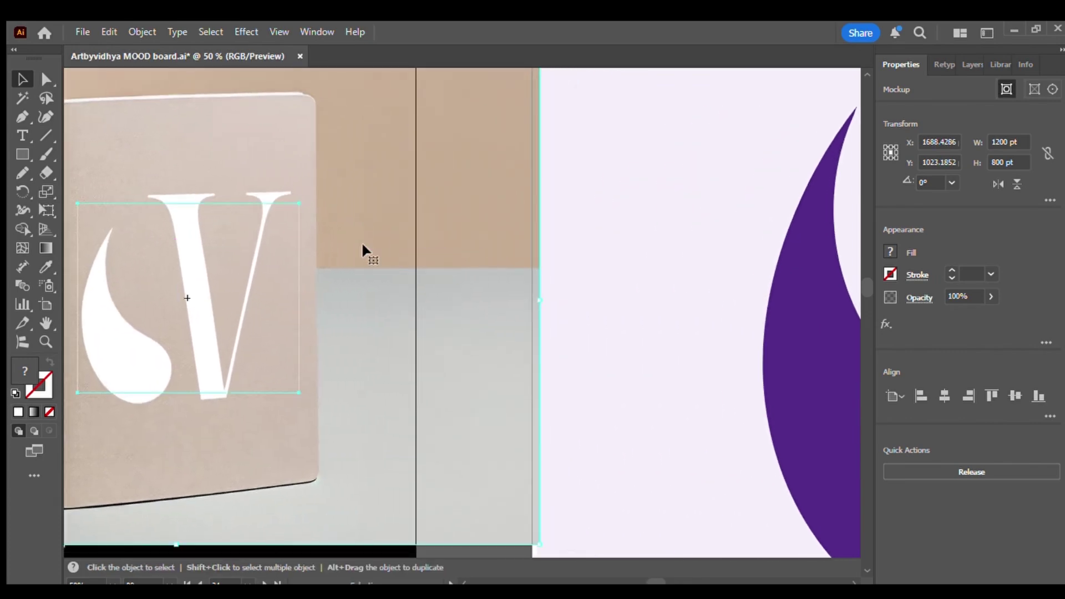
scroll(364, 249, left, 3)
scroll(377, 250, up, 2)
key(a)
click(389, 249)
- Examine the mood board's reference logos, product photos and colour swatches
key(ctrl+minus)
key(ctrl+minus)
key(ctrl+minus)
key(ctrl+minus)
key(ctrl+minus)
key(ctrl+minus)
key(ctrl+minus)
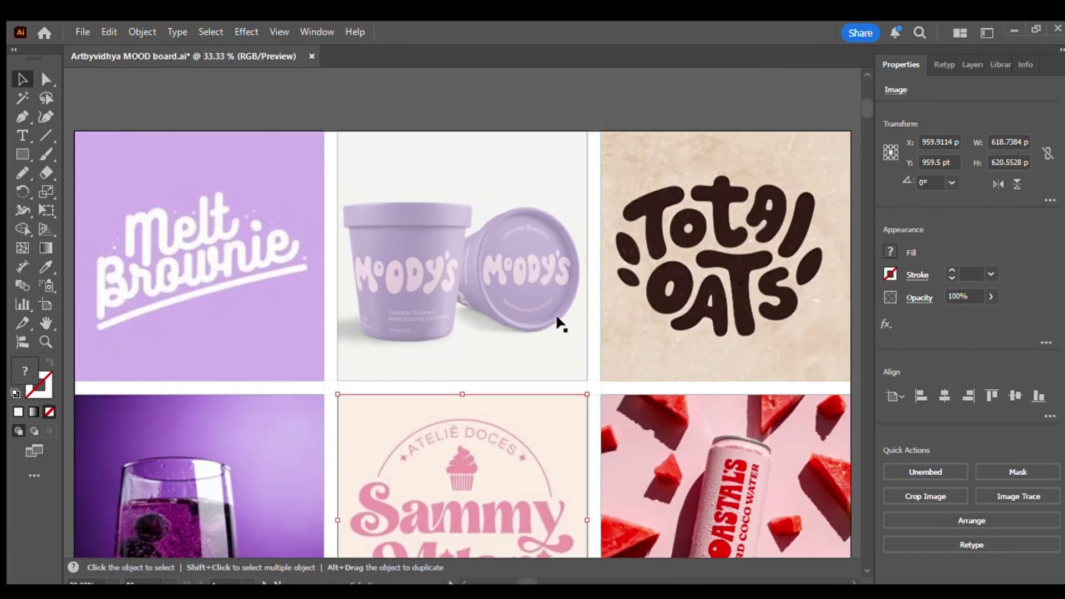
scroll(559, 321, down, 5)
scroll(390, 349, down, 7)
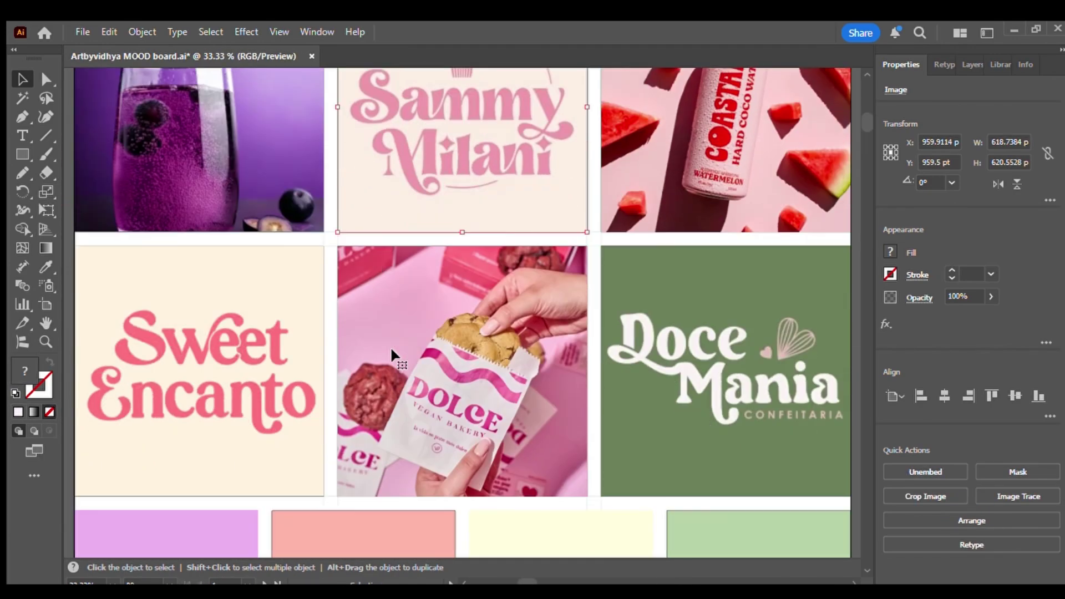
scroll(393, 355, up, 3)
scroll(391, 350, right, 4)
scroll(391, 350, left, 8)
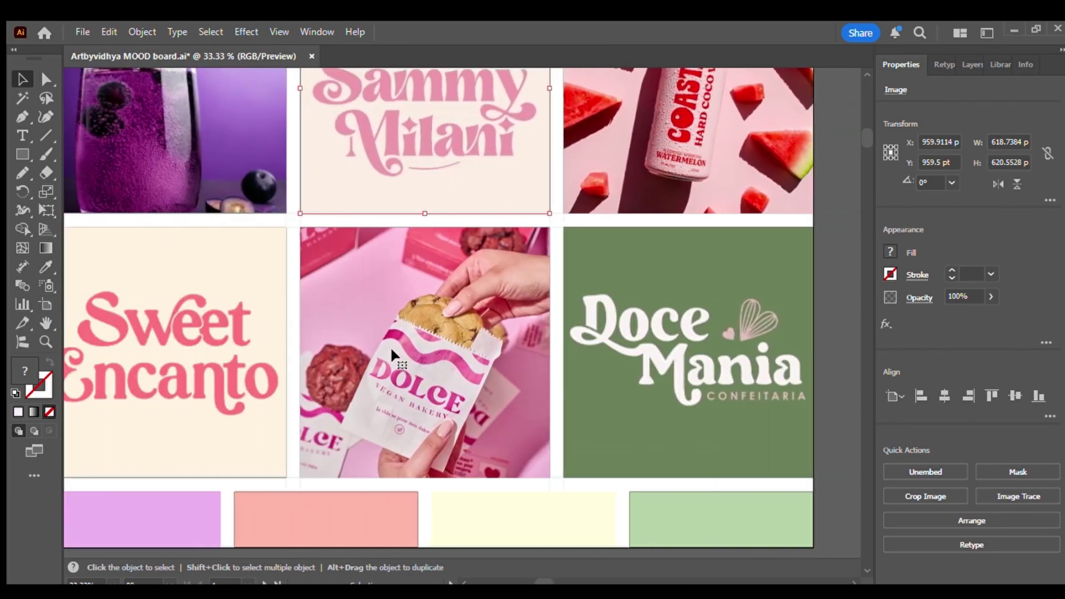
scroll(391, 350, down, 3)
scroll(391, 354, up, 4)
scroll(391, 354, left, 4)
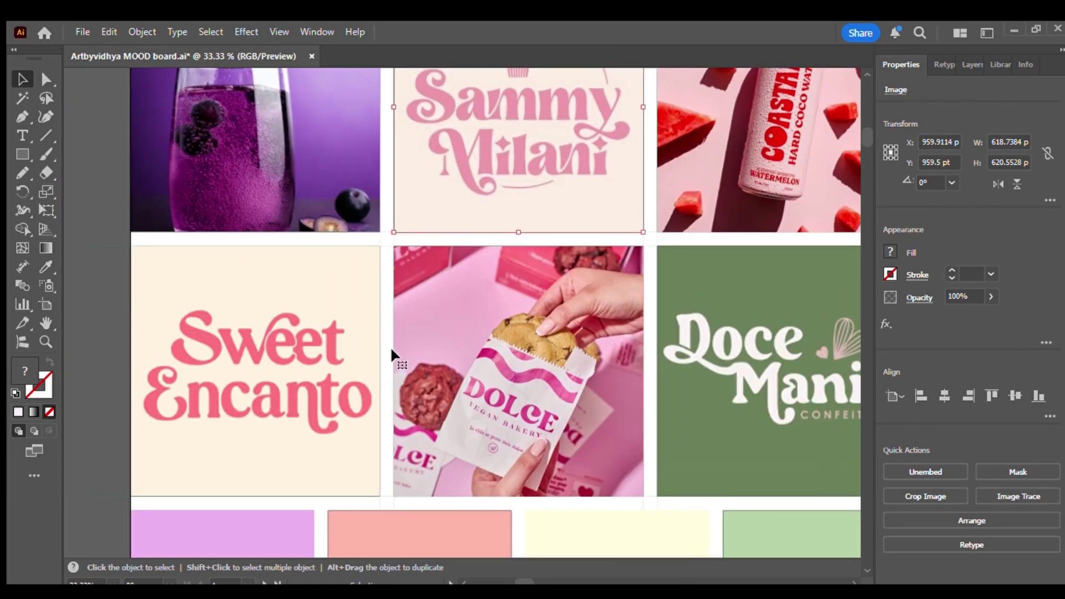
scroll(391, 354, down, 5)
scroll(391, 354, up, 4)
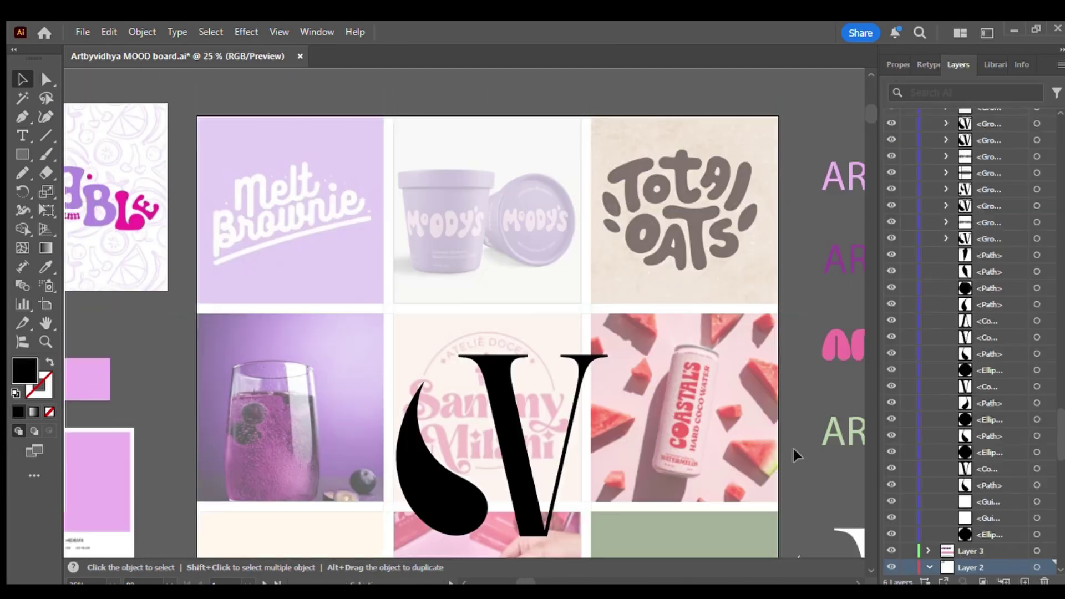
key(space)
mouse_move(785, 452)
mouse_down()
mouse_move(775, 232)
mouse_move(779, 446)
mouse_up()
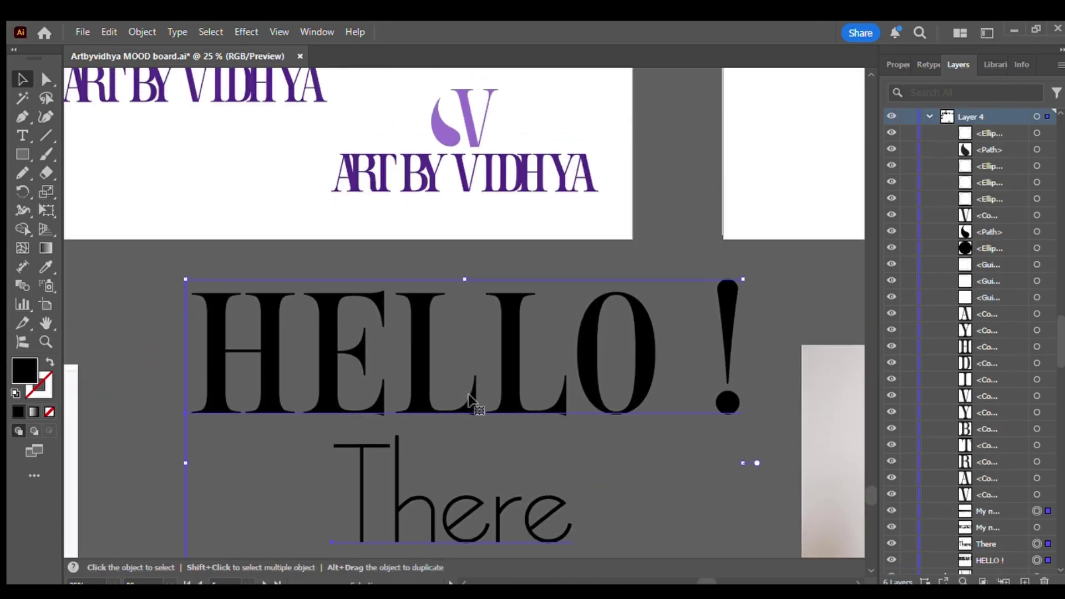
scroll(472, 396, down, 5)
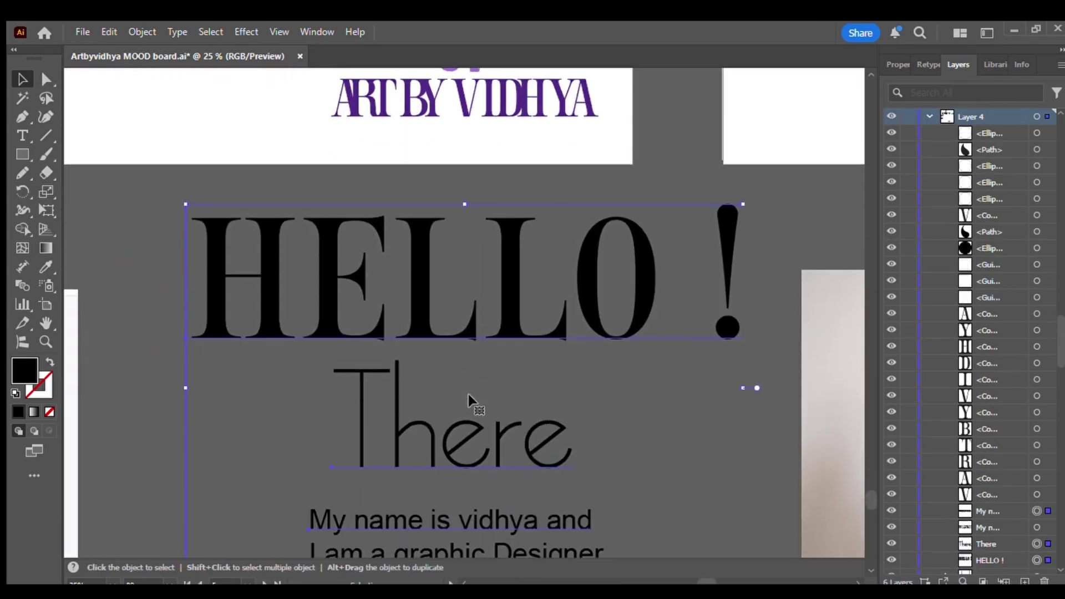